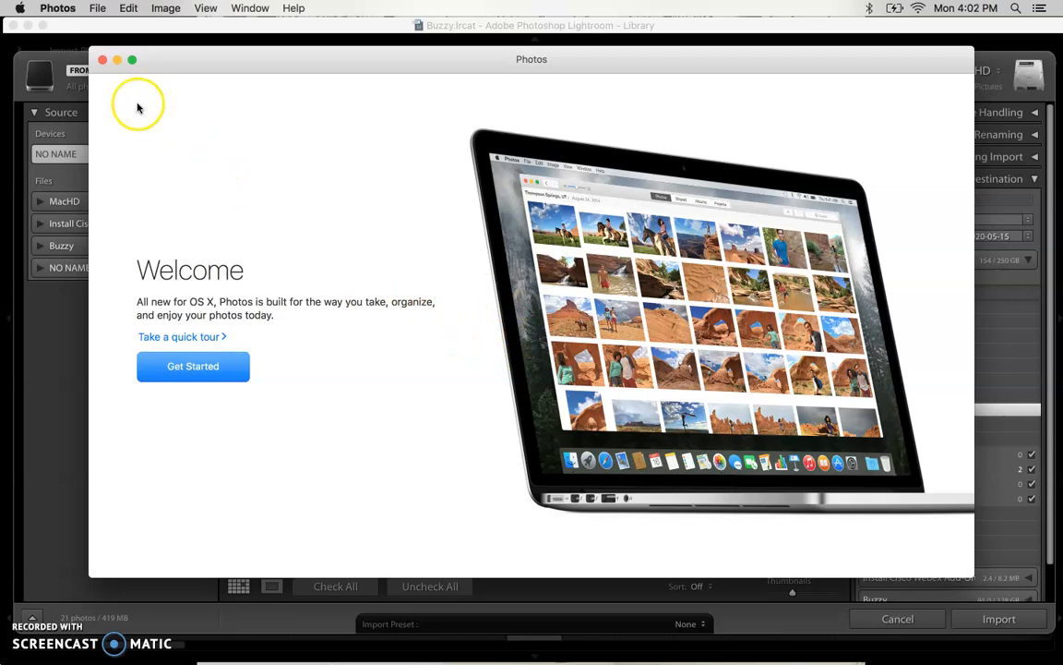
Quit Photos and cancel the Lightroom import from the memory card.
{"action": "left_click", "coordinate": [63, 13]}
{"action": "left_click", "coordinate": [101, 165]}
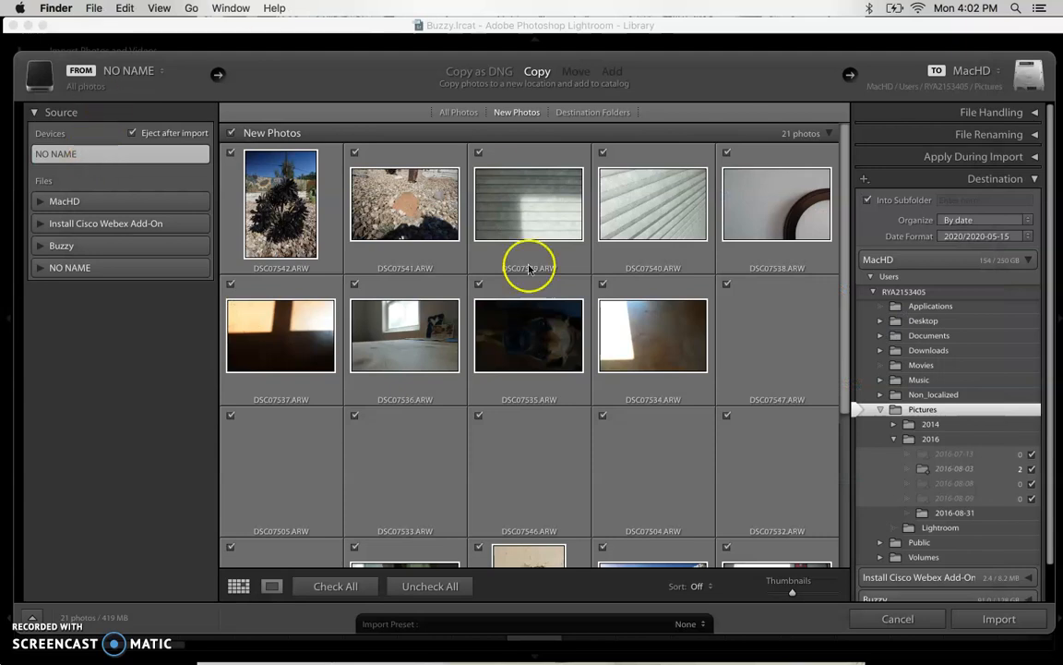
{"action": "scroll", "coordinate": [703, 360], "scroll_direction": "down", "scroll_amount": 5}
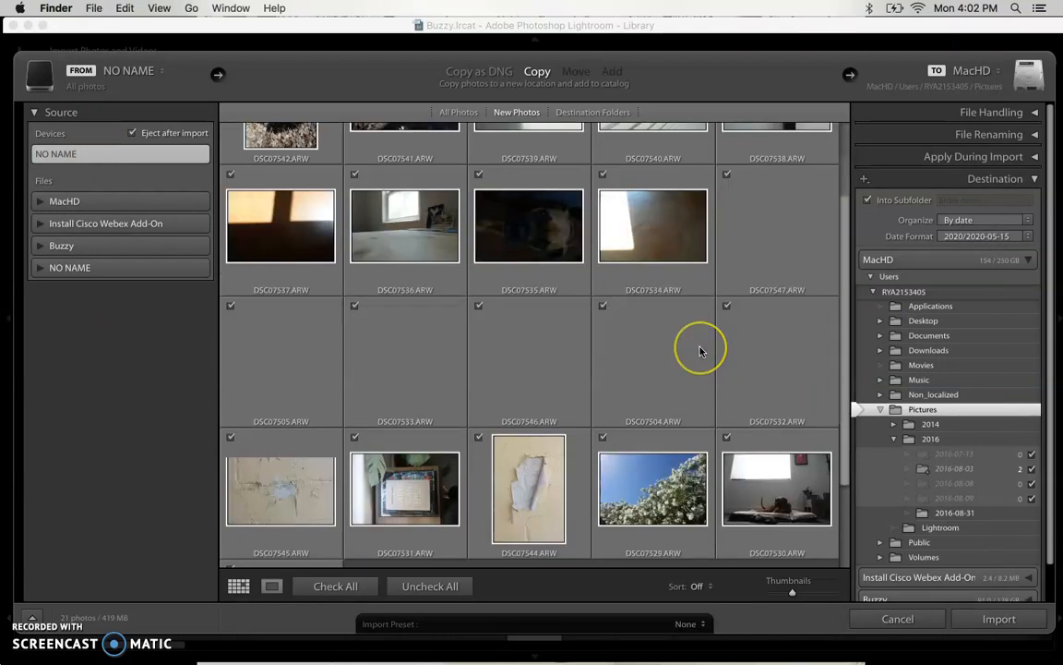
{"action": "scroll", "coordinate": [699, 351], "scroll_direction": "up", "scroll_amount": 5}
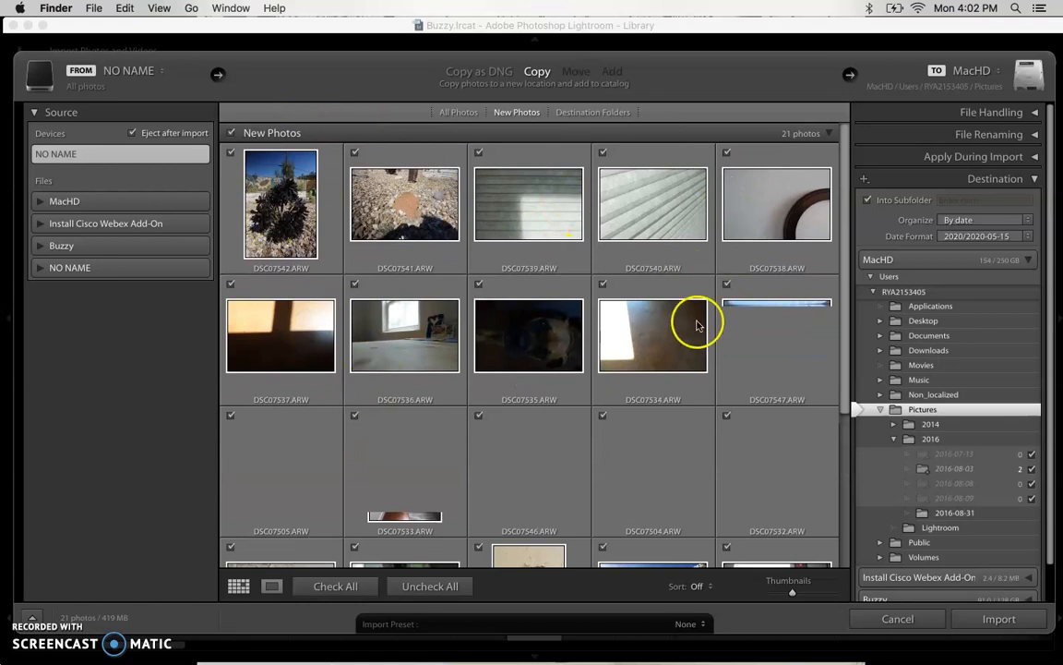
{"action": "left_click", "coordinate": [920, 621]}
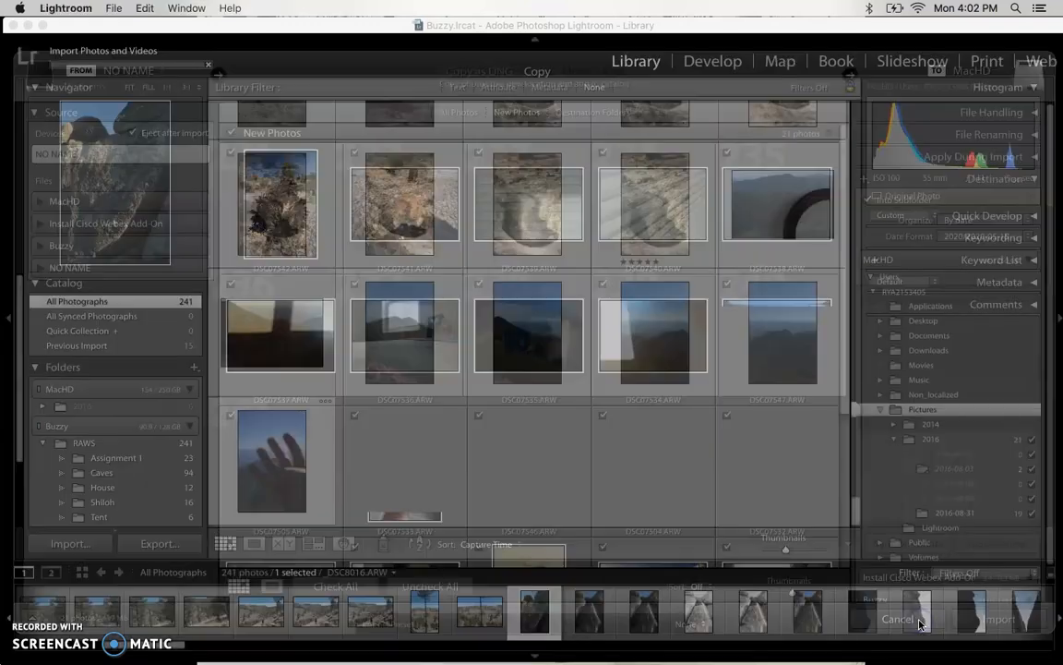
Show All Photographs in the catalog, then minimize Lightroom to reveal the desktop.
{"action": "scroll", "coordinate": [574, 301], "scroll_direction": "up", "scroll_amount": 12}
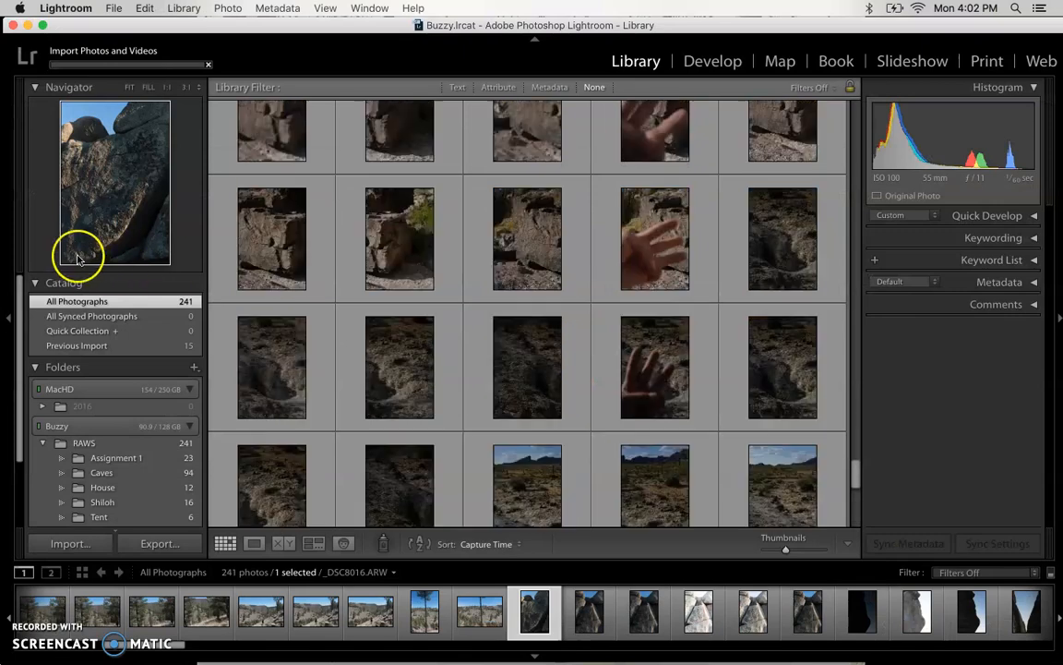
{"action": "left_click", "coordinate": [110, 303]}
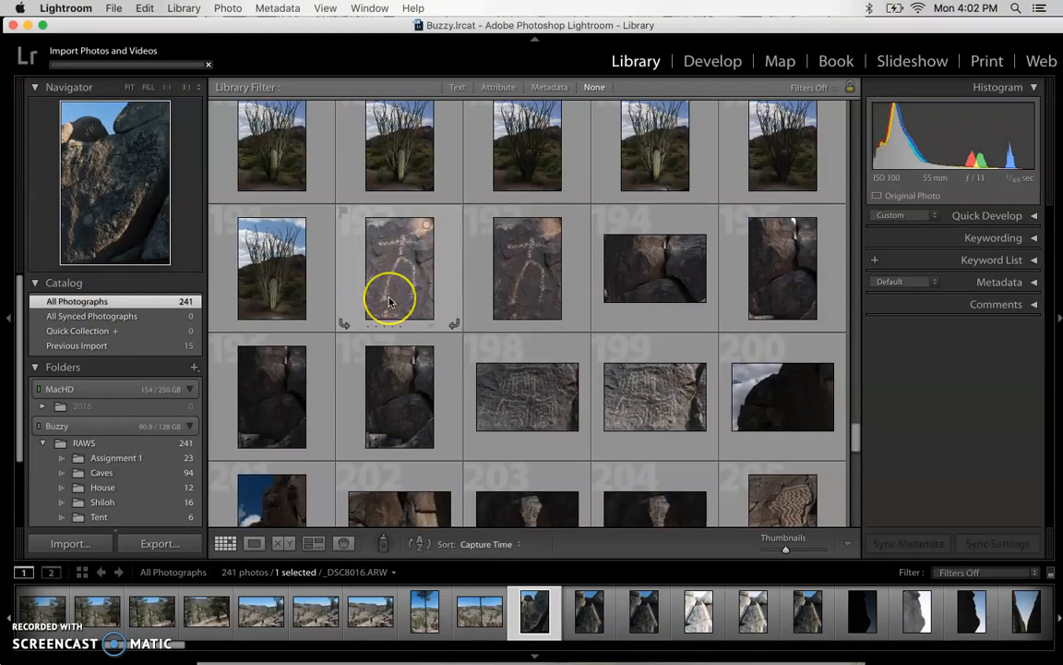
{"action": "scroll", "coordinate": [391, 297], "scroll_direction": "up", "scroll_amount": 10}
{"action": "scroll", "coordinate": [388, 302], "scroll_direction": "down", "scroll_amount": 15}
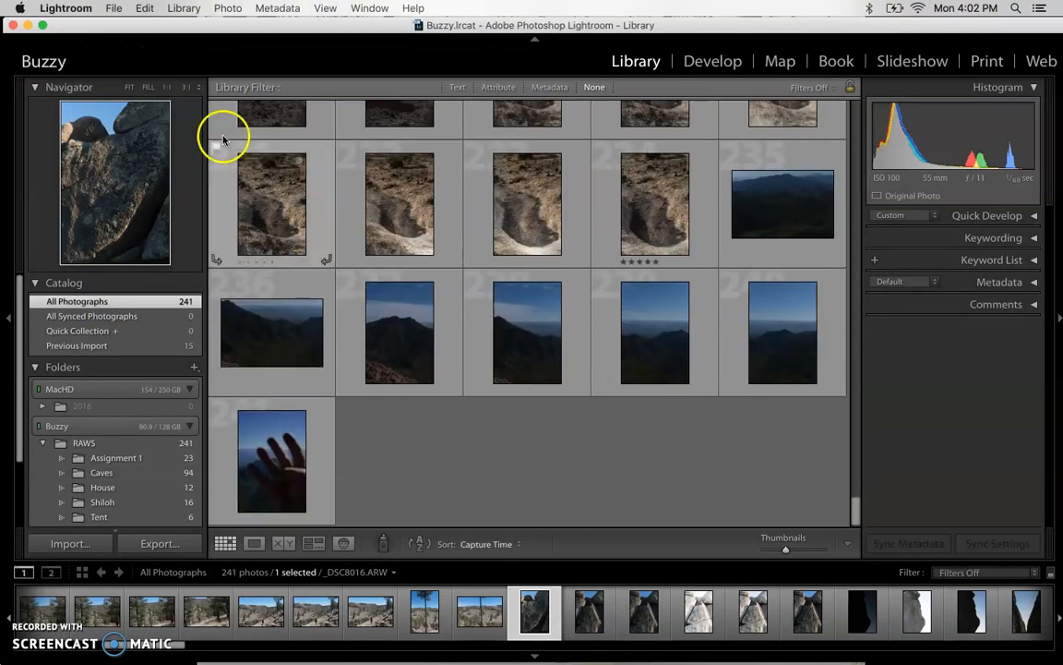
{"action": "left_click", "coordinate": [27, 26]}
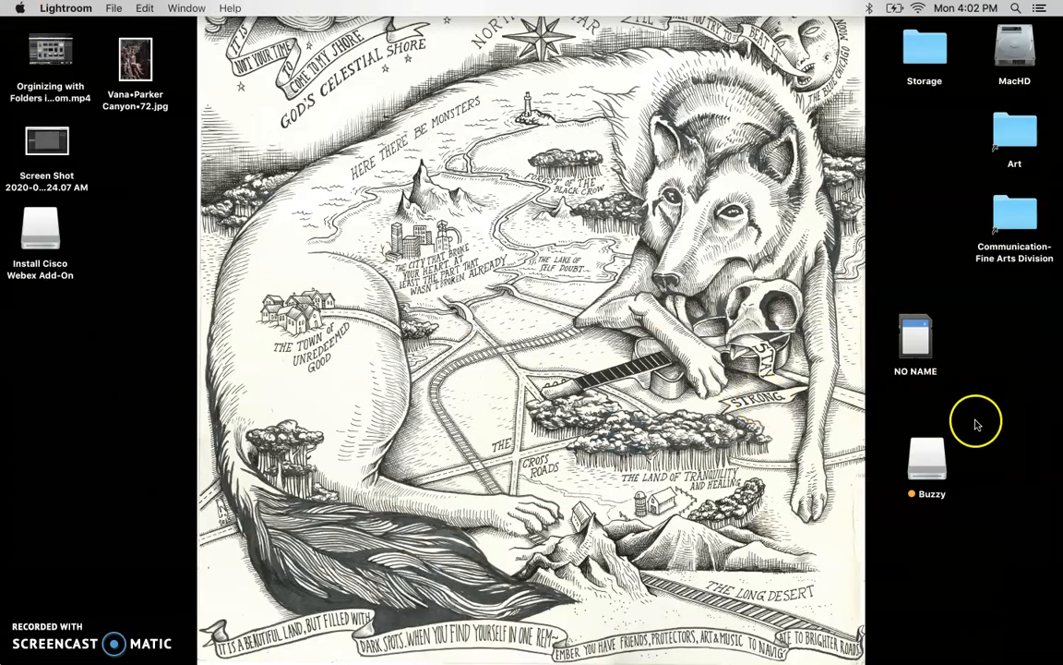
Open the RAWS folder on the Buzzy drive and move its window to the left.
{"action": "double_click", "coordinate": [931, 461]}
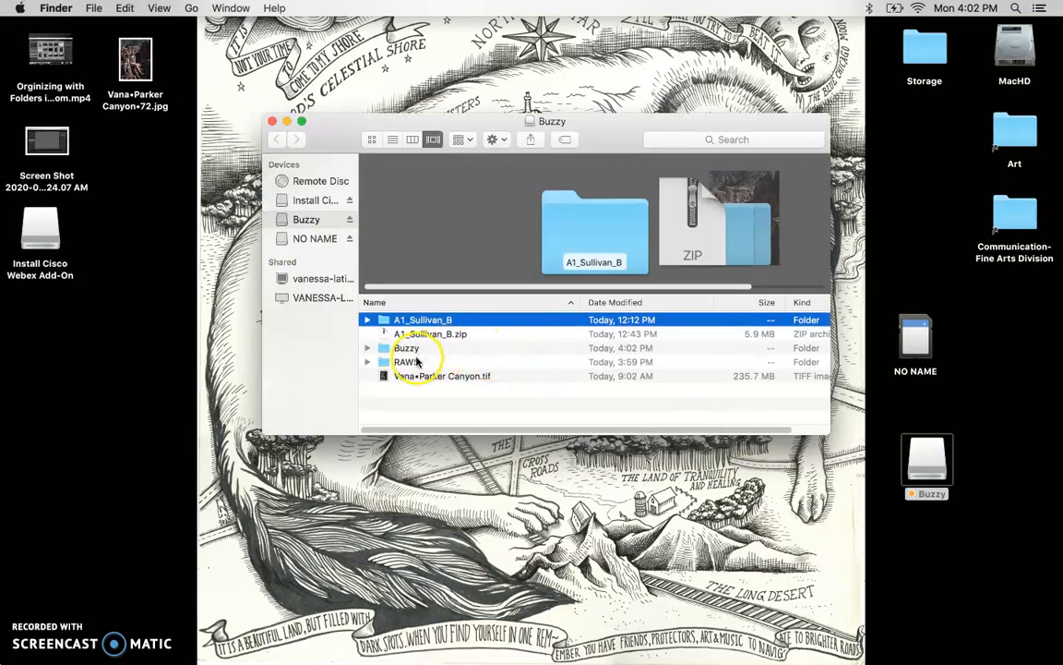
{"action": "double_click", "coordinate": [406, 362]}
{"action": "left_click_drag", "start_coordinate": [339, 135], "coordinate": [79, 201]}
Open the NO NAME card in a window placed on the right.
{"action": "left_click", "coordinate": [918, 335]}
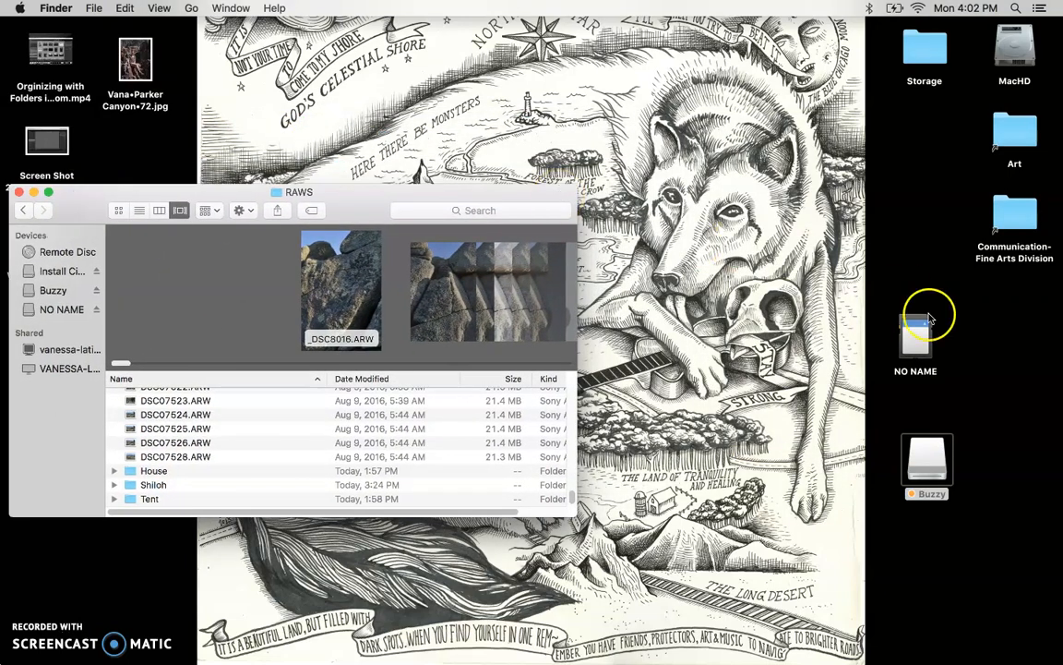
{"action": "double_click", "coordinate": [914, 347]}
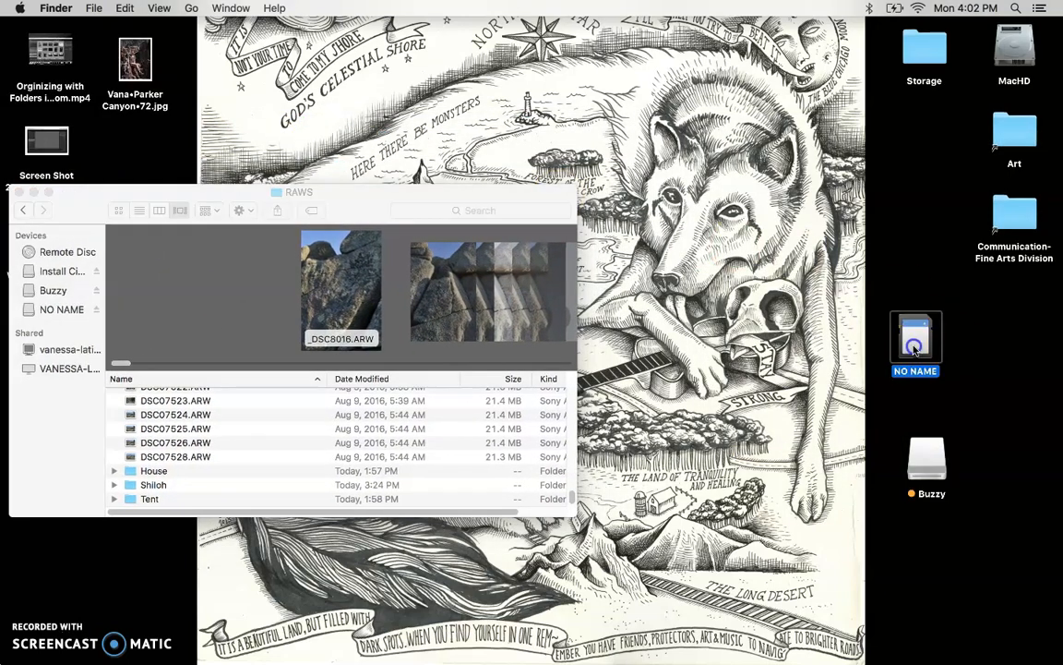
{"action": "left_click_drag", "start_coordinate": [403, 218], "coordinate": [902, 203]}
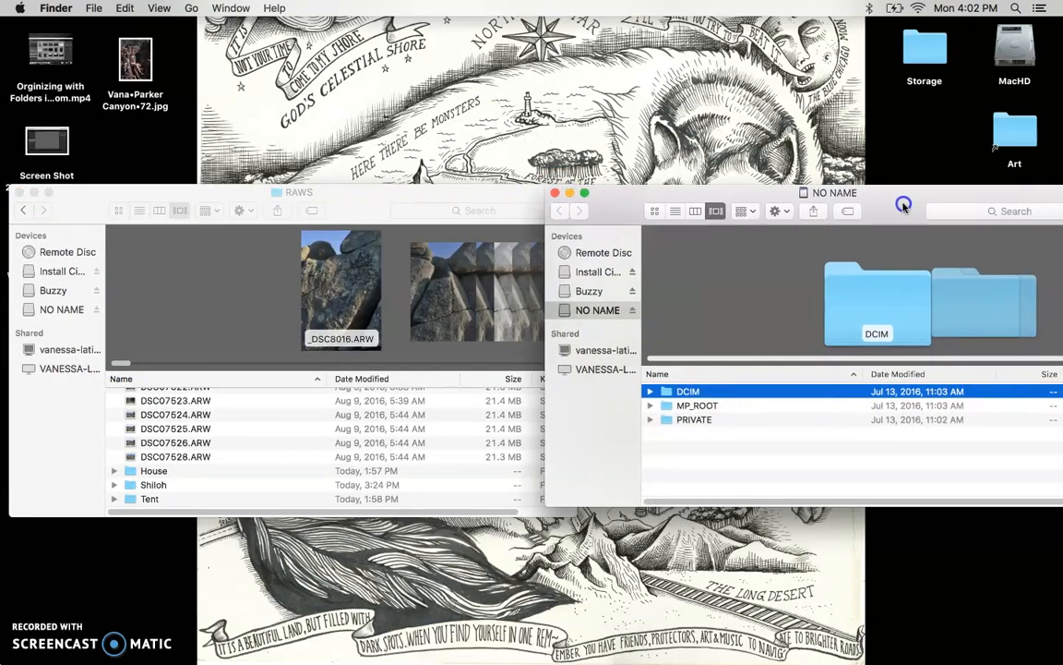
Open DCIM > 100MSDCF on the card beside RAWS and select DSC07528.ARW.
{"action": "double_click", "coordinate": [693, 395]}
{"action": "double_click", "coordinate": [694, 399]}
{"action": "scroll", "coordinate": [764, 477], "scroll_direction": "down", "scroll_amount": 10}
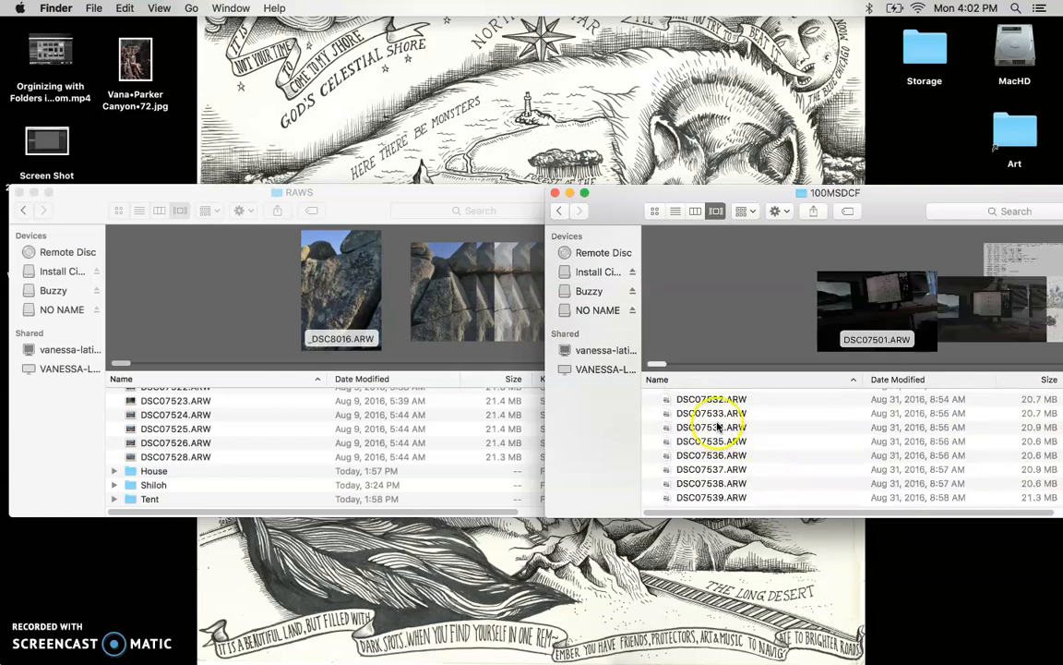
{"action": "scroll", "coordinate": [719, 427], "scroll_direction": "up", "scroll_amount": 2}
{"action": "scroll", "coordinate": [727, 422], "scroll_direction": "down", "scroll_amount": 3}
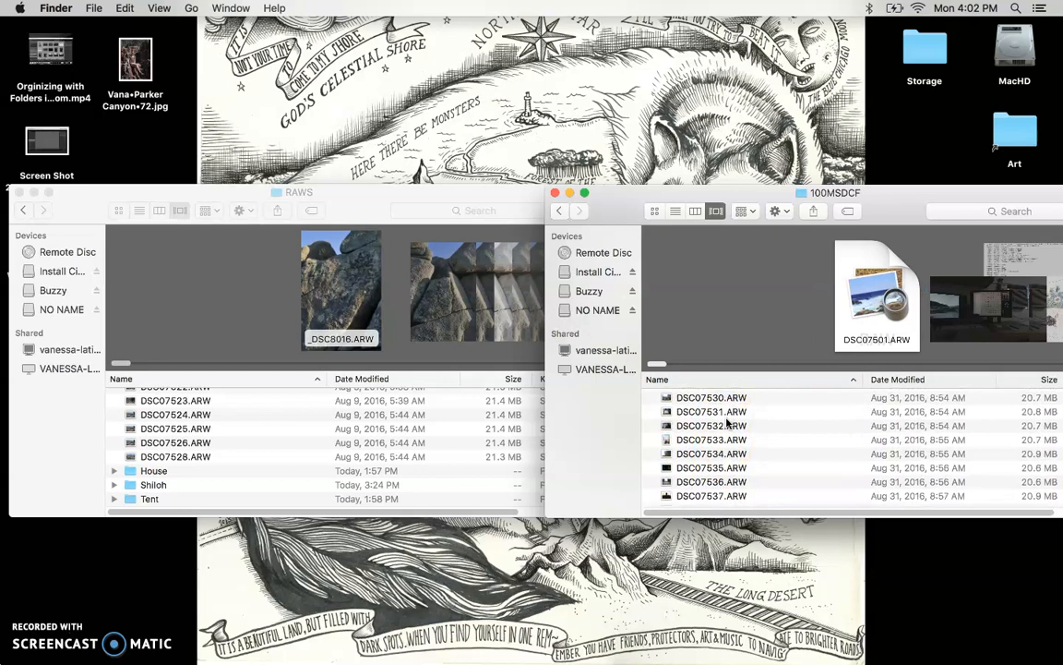
{"action": "scroll", "coordinate": [728, 422], "scroll_direction": "down", "scroll_amount": 3}
{"action": "scroll", "coordinate": [727, 422], "scroll_direction": "up", "scroll_amount": 4}
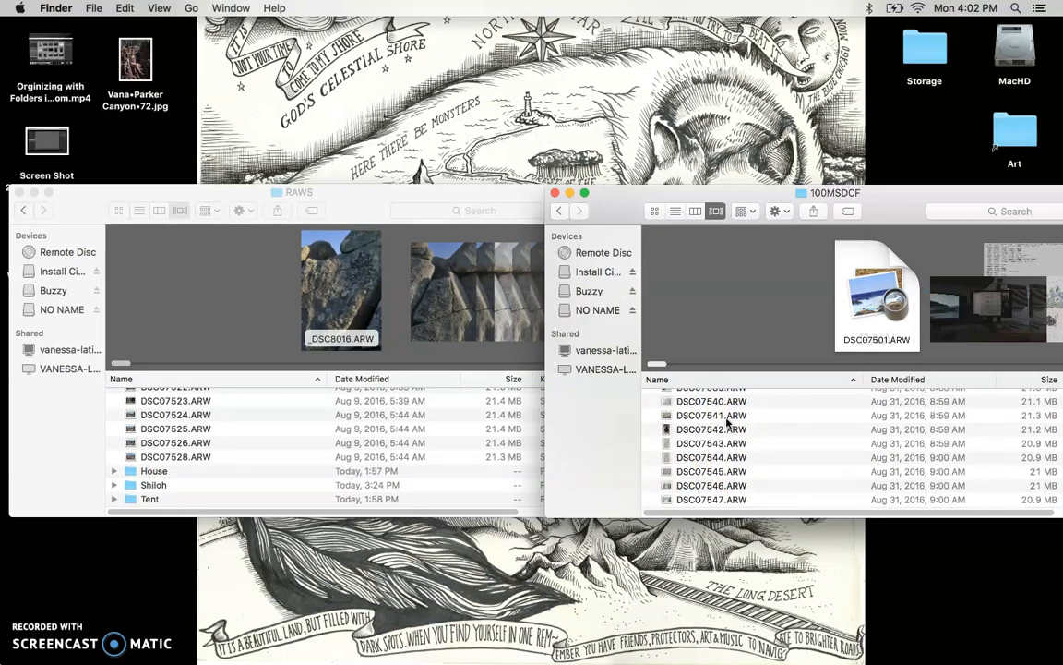
{"action": "scroll", "coordinate": [727, 422], "scroll_direction": "up", "scroll_amount": 1}
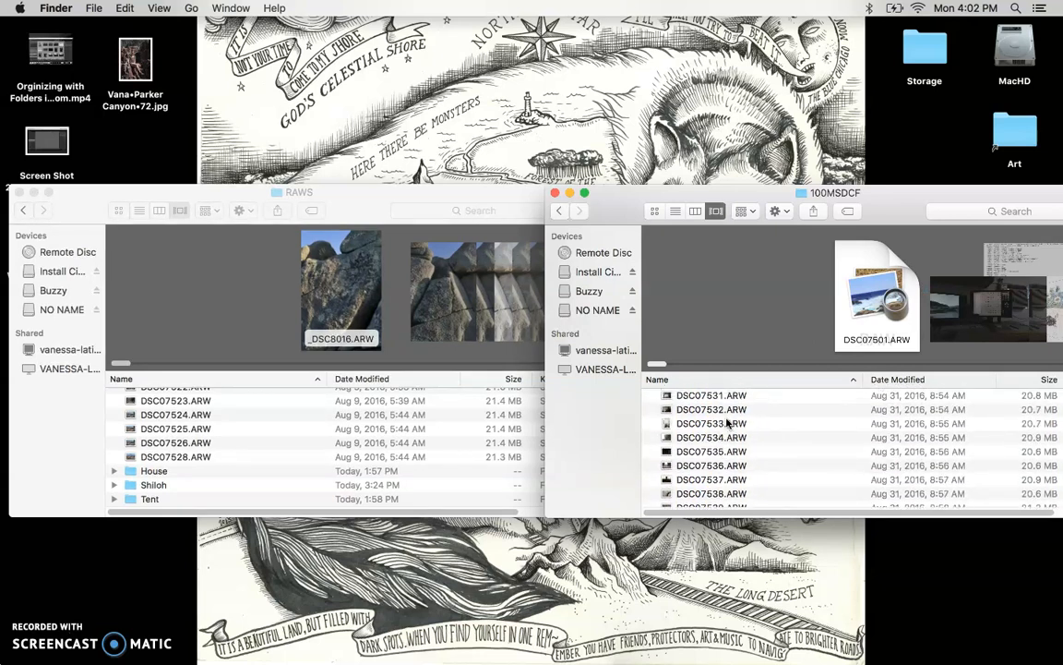
{"action": "left_click_drag", "start_coordinate": [616, 205], "coordinate": [549, 203]}
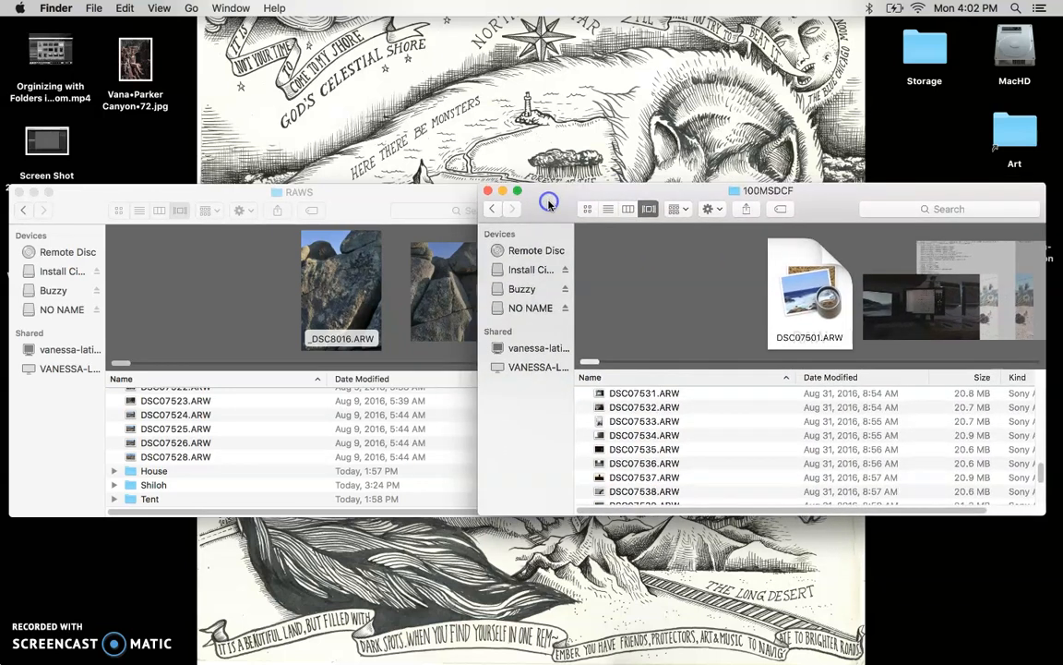
{"action": "scroll", "coordinate": [651, 388], "scroll_direction": "up", "scroll_amount": 3}
{"action": "scroll", "coordinate": [660, 408], "scroll_direction": "up", "scroll_amount": 1}
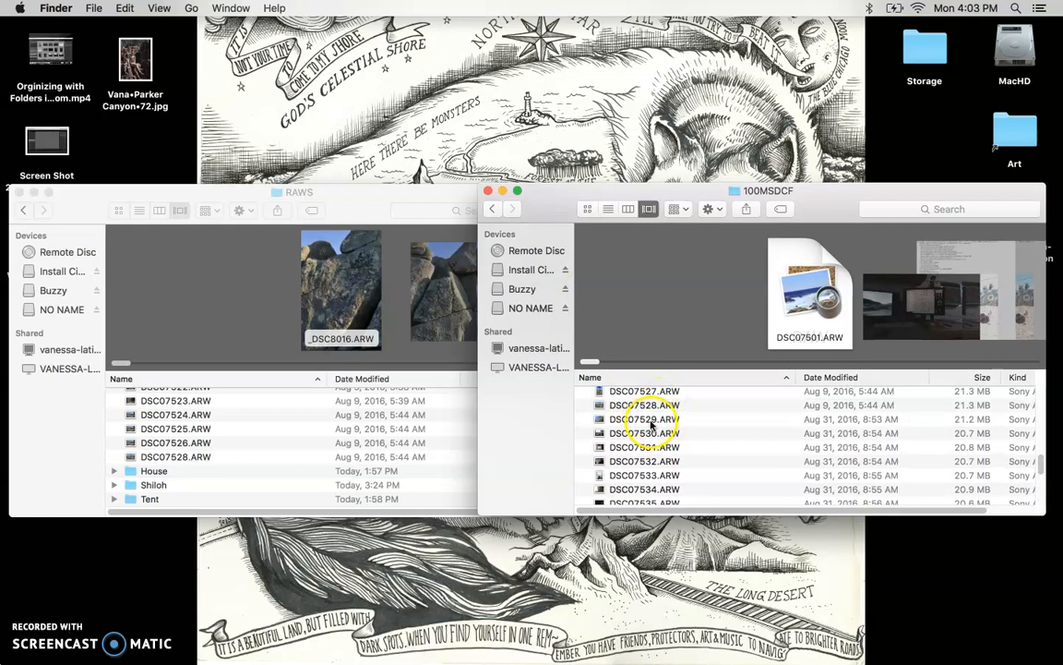
{"action": "left_click", "coordinate": [647, 405]}
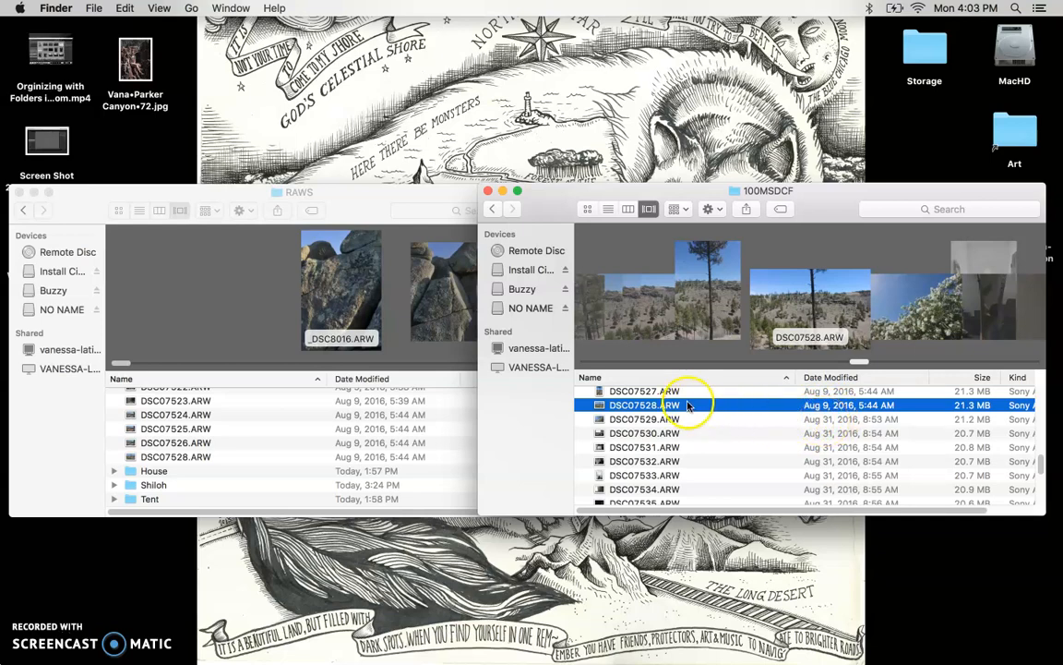
{"action": "key", "text": "space"}
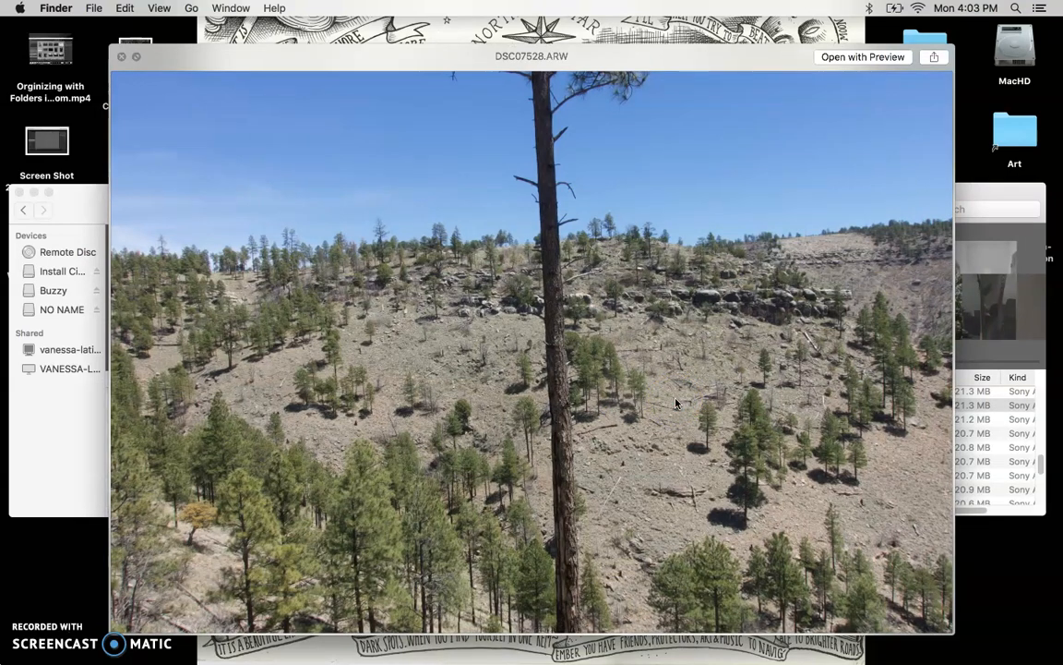
{"action": "key", "text": "space"}
{"action": "left_click", "coordinate": [639, 420]}
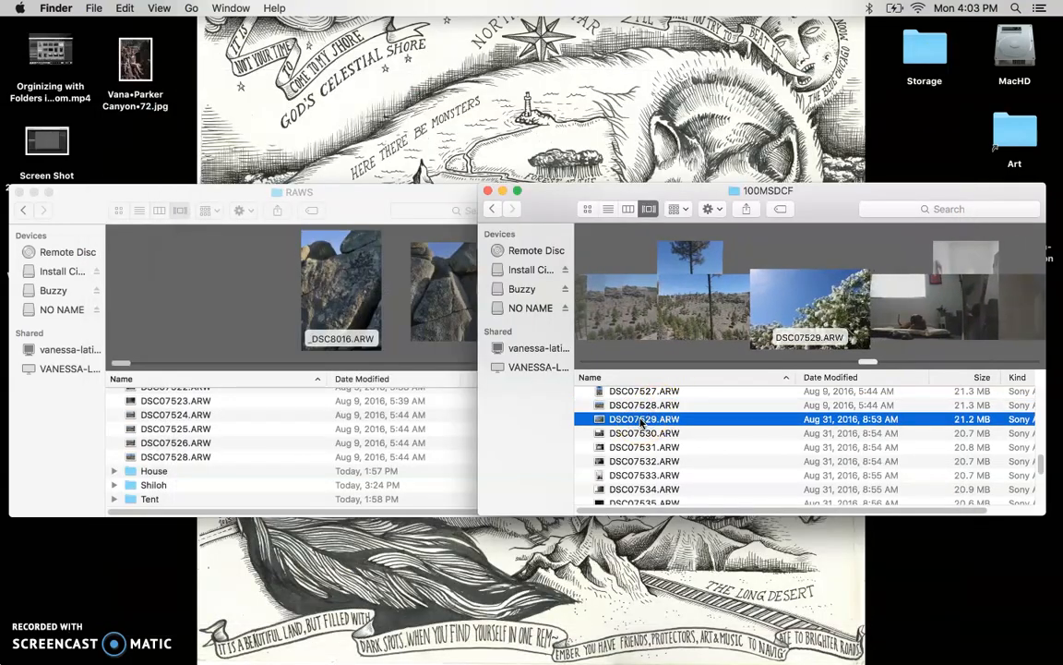
{"action": "key", "text": "space"}
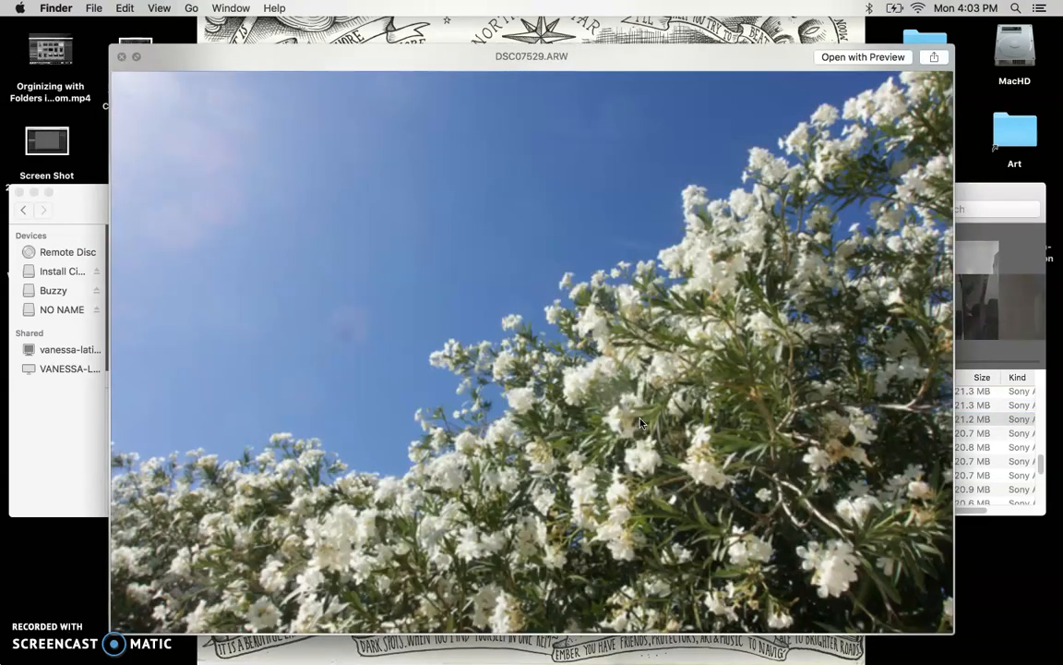
{"action": "key", "text": "space"}
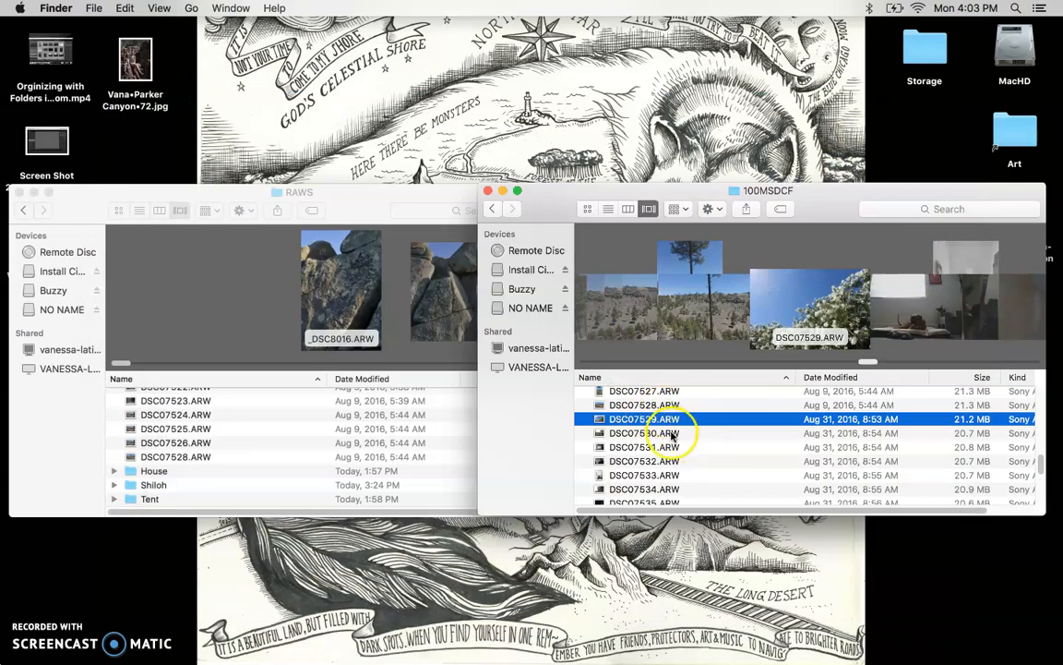
{"action": "scroll", "coordinate": [676, 437], "scroll_direction": "up", "scroll_amount": 3}
{"action": "scroll", "coordinate": [675, 438], "scroll_direction": "down", "scroll_amount": 5}
{"action": "scroll", "coordinate": [677, 438], "scroll_direction": "up", "scroll_amount": 5}
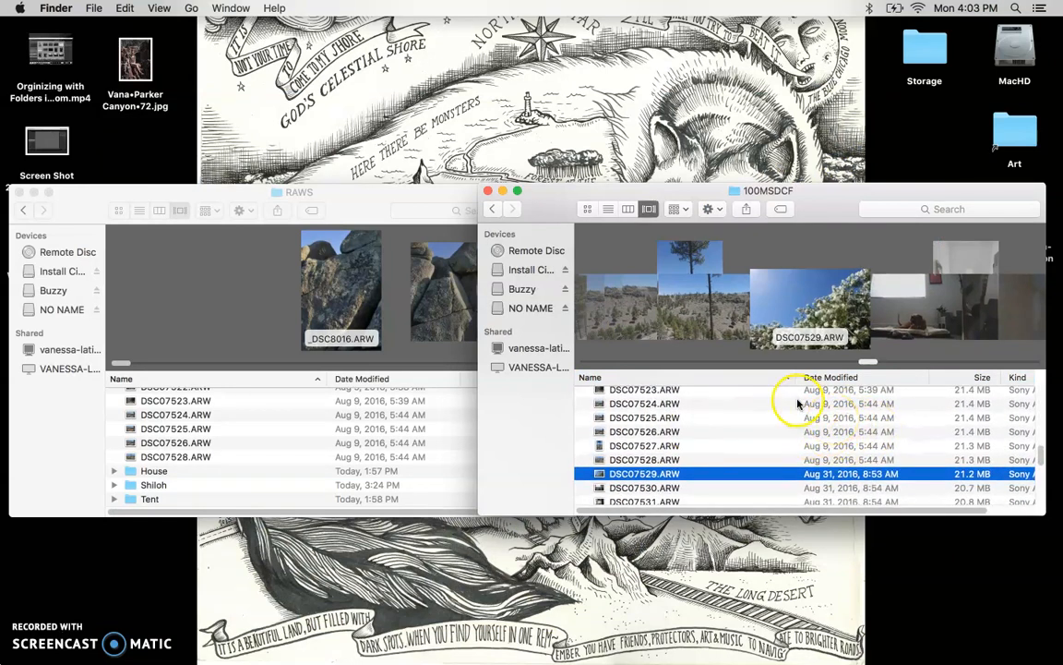
{"action": "scroll", "coordinate": [807, 427], "scroll_direction": "down", "scroll_amount": 1}
{"action": "scroll", "coordinate": [807, 428], "scroll_direction": "down", "scroll_amount": 8}
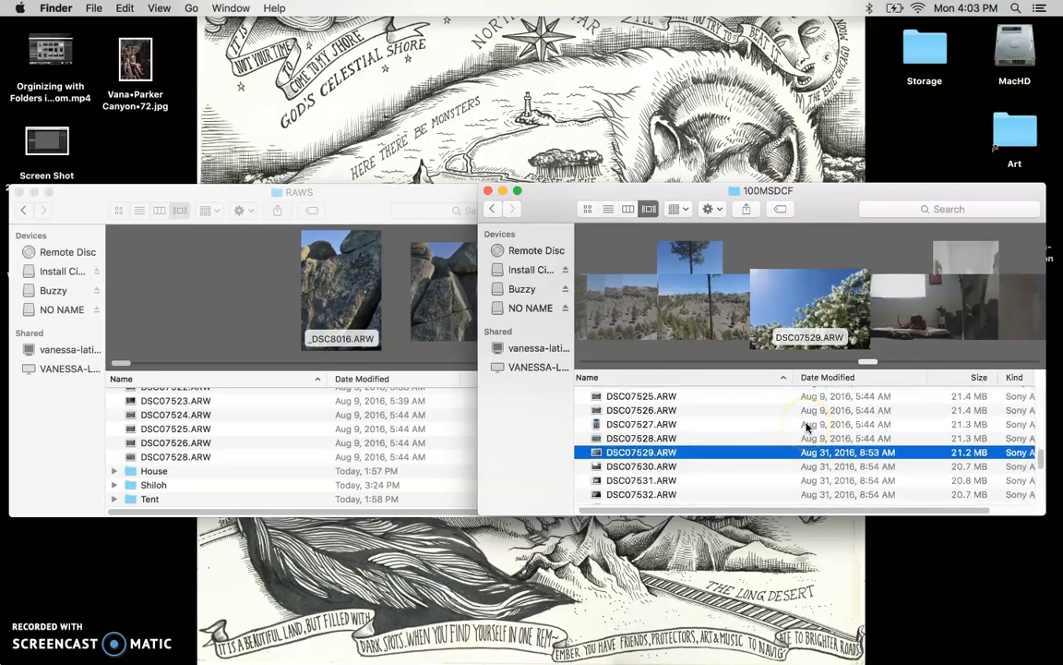
{"action": "scroll", "coordinate": [807, 427], "scroll_direction": "up", "scroll_amount": 6}
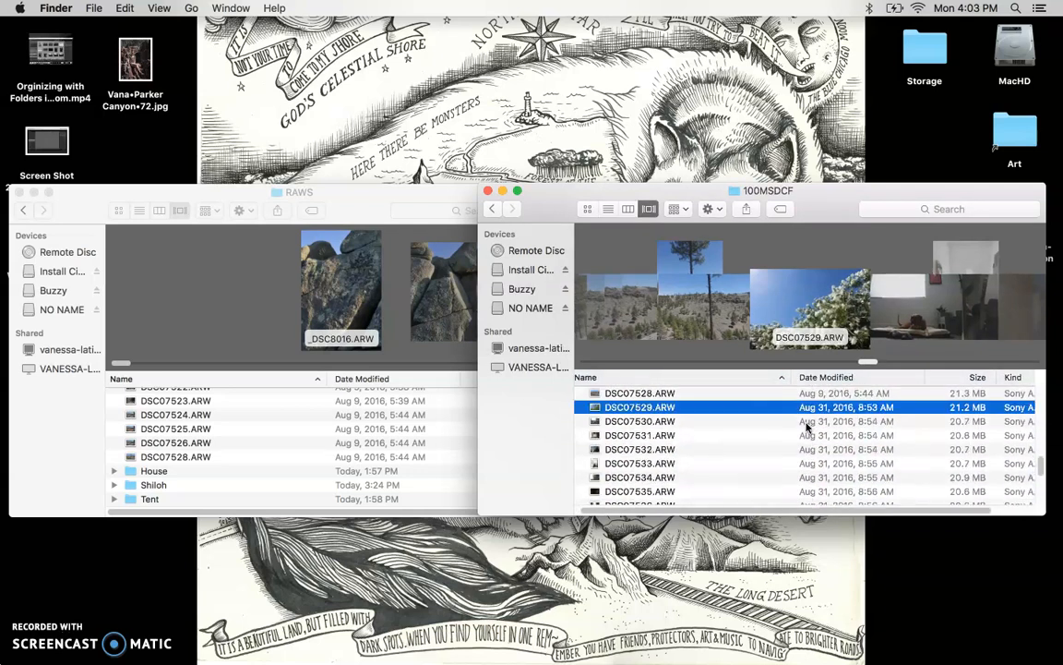
{"action": "left_click", "coordinate": [863, 417]}
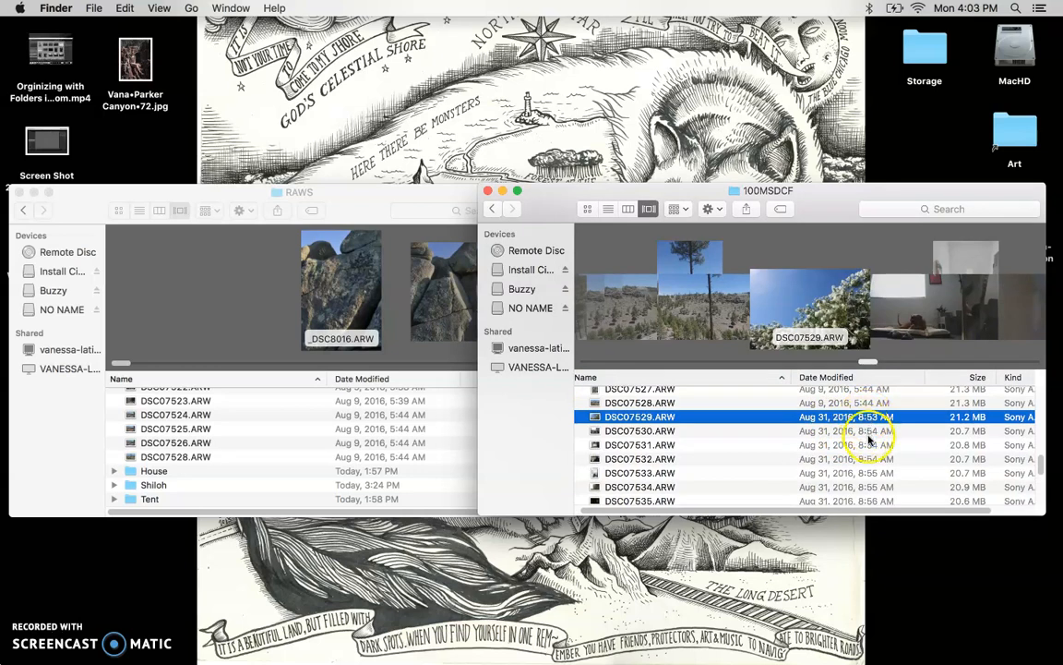
{"action": "scroll", "coordinate": [868, 453], "scroll_direction": "down", "scroll_amount": 2}
{"action": "scroll", "coordinate": [868, 454], "scroll_direction": "down", "scroll_amount": 5}
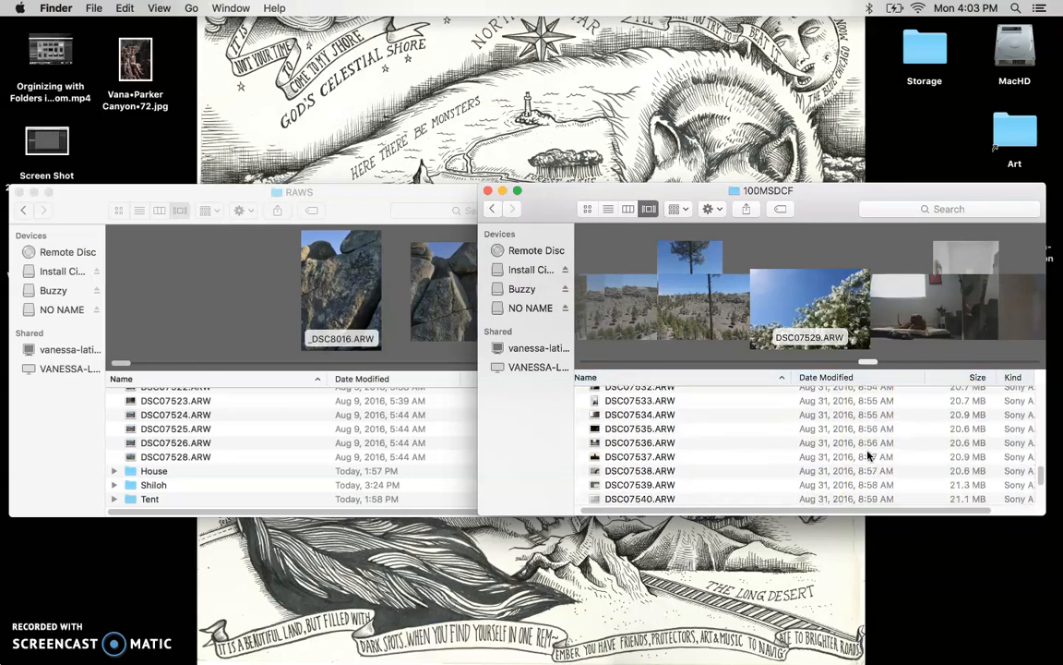
{"action": "scroll", "coordinate": [867, 452], "scroll_direction": "up", "scroll_amount": 5}
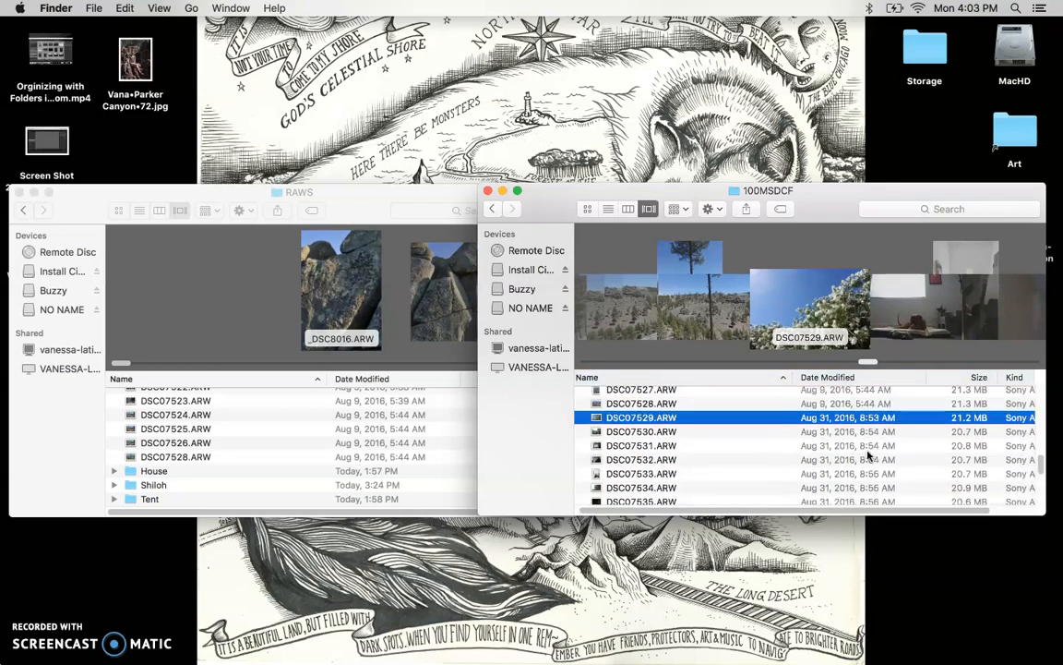
{"action": "left_click", "coordinate": [865, 420]}
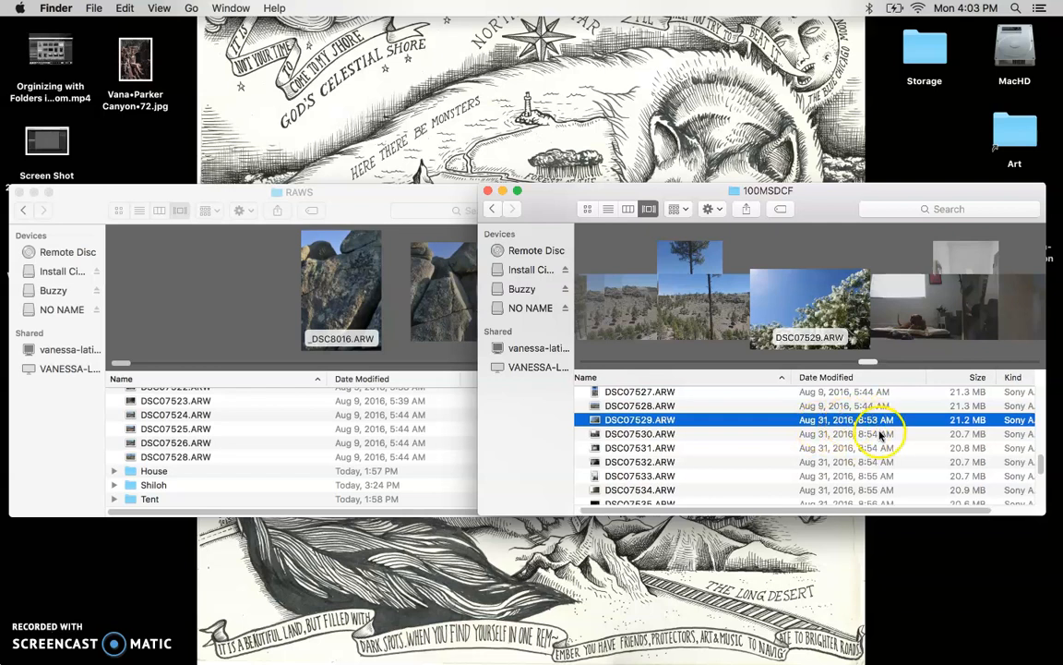
{"action": "scroll", "coordinate": [854, 434], "scroll_direction": "down", "scroll_amount": 5}
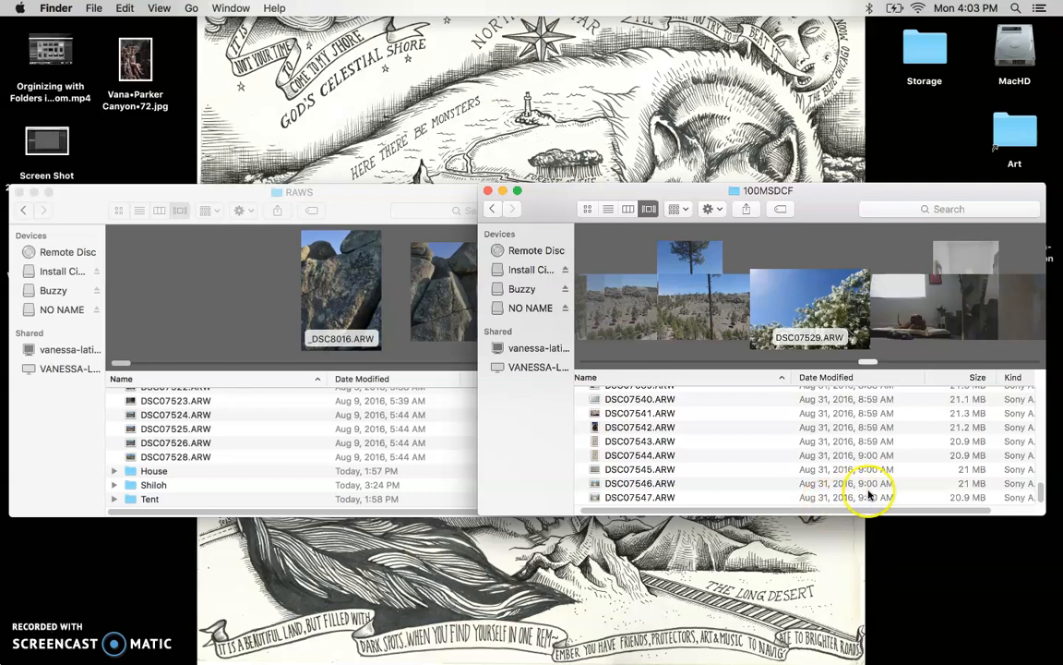
{"action": "scroll", "coordinate": [868, 503], "scroll_direction": "up", "scroll_amount": 2}
{"action": "scroll", "coordinate": [867, 503], "scroll_direction": "up", "scroll_amount": 3}
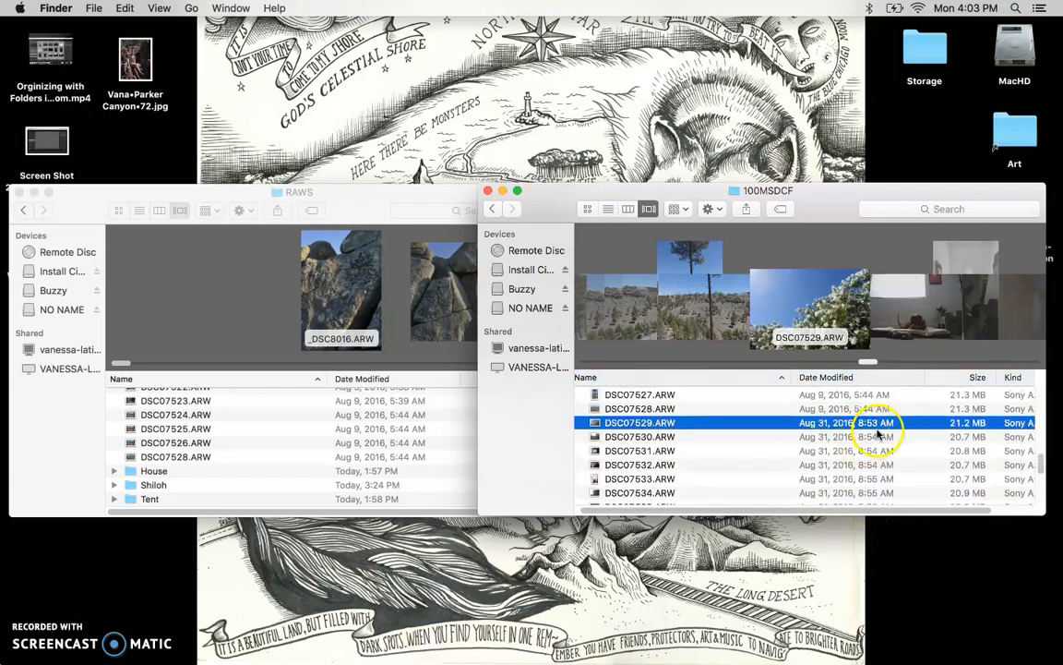
{"action": "scroll", "coordinate": [769, 434], "scroll_direction": "down", "scroll_amount": 3}
{"action": "scroll", "coordinate": [769, 435], "scroll_direction": "down", "scroll_amount": 2}
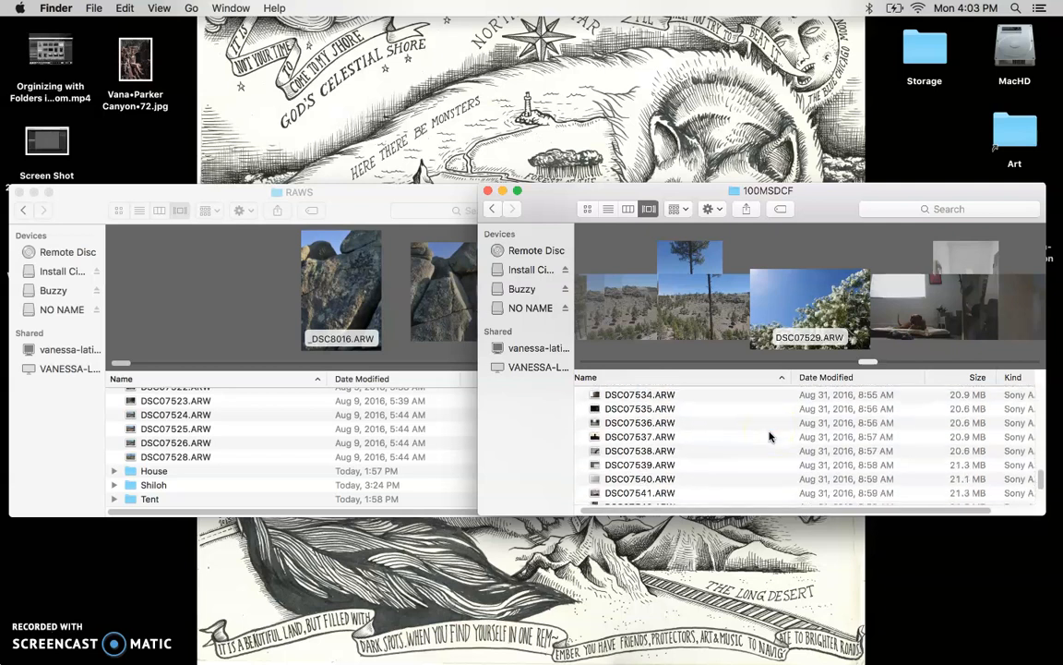
{"action": "scroll", "coordinate": [769, 435], "scroll_direction": "down", "scroll_amount": 1}
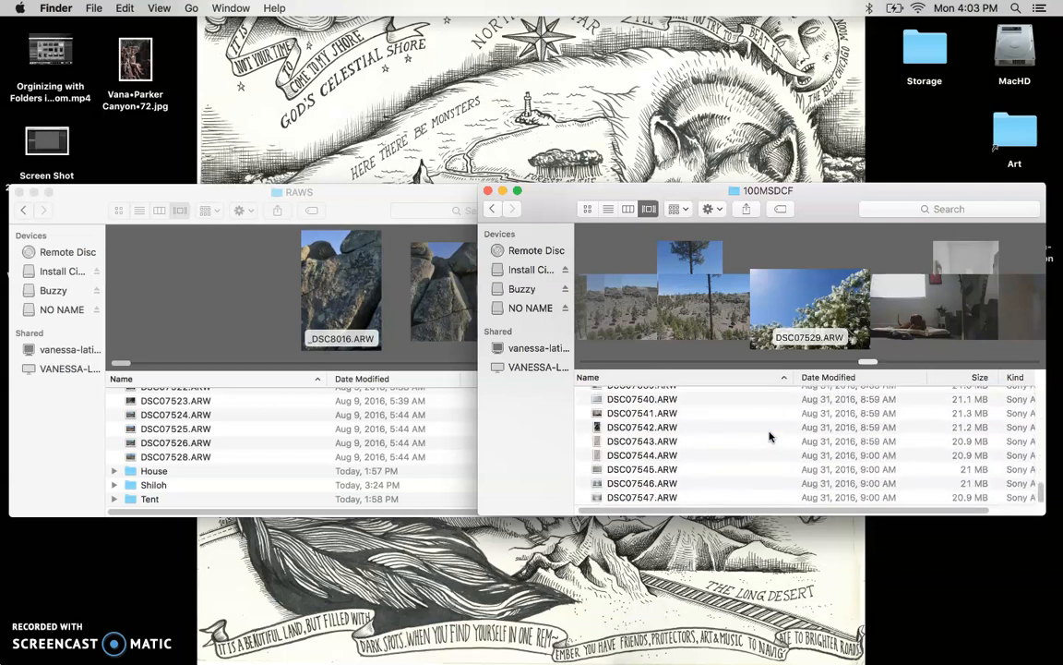
{"action": "left_click", "coordinate": [625, 210]}
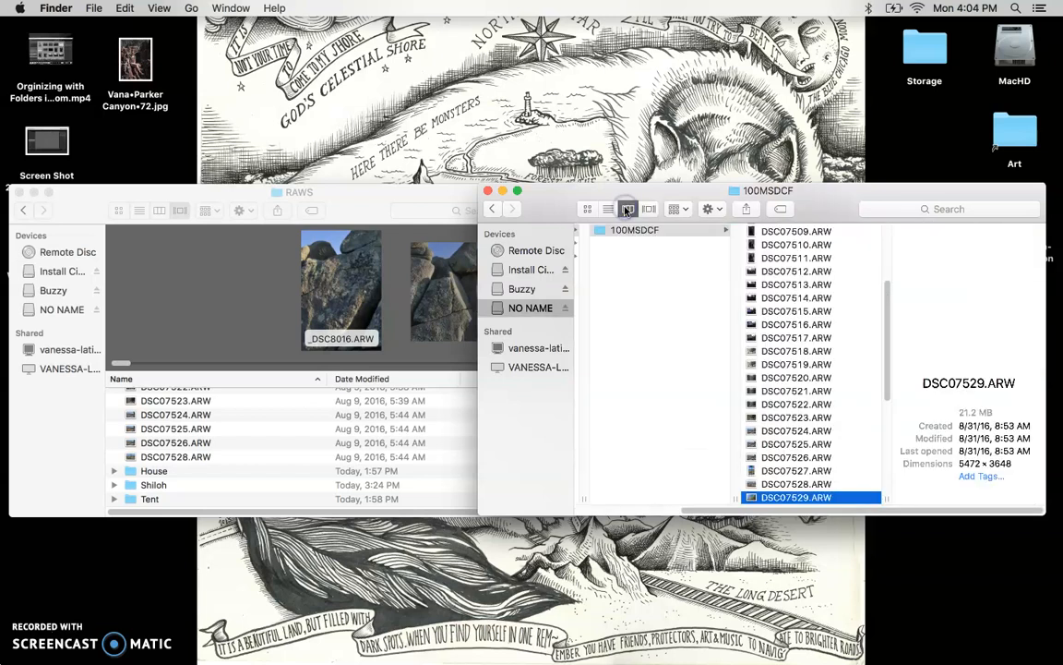
{"action": "left_click", "coordinate": [607, 210]}
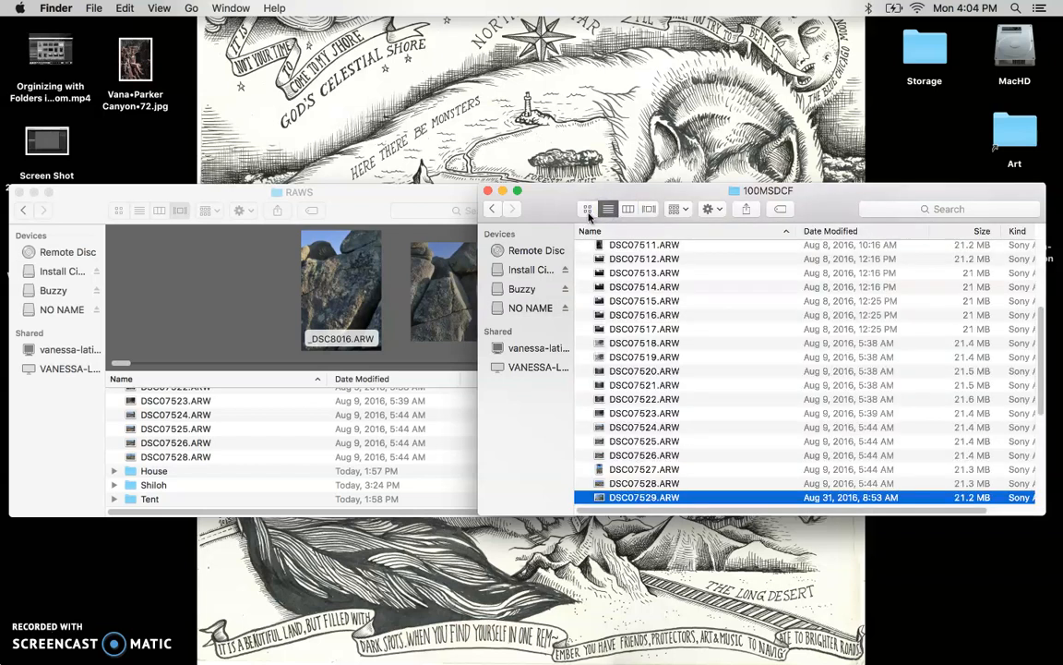
{"action": "left_click", "coordinate": [587, 209]}
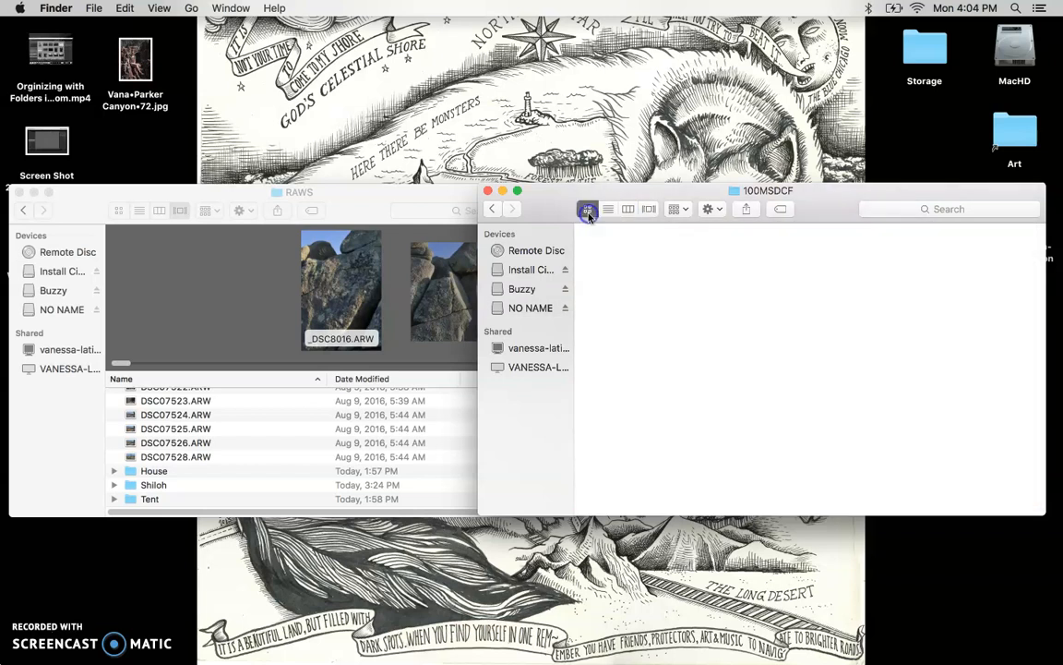
{"action": "left_click", "coordinate": [649, 210]}
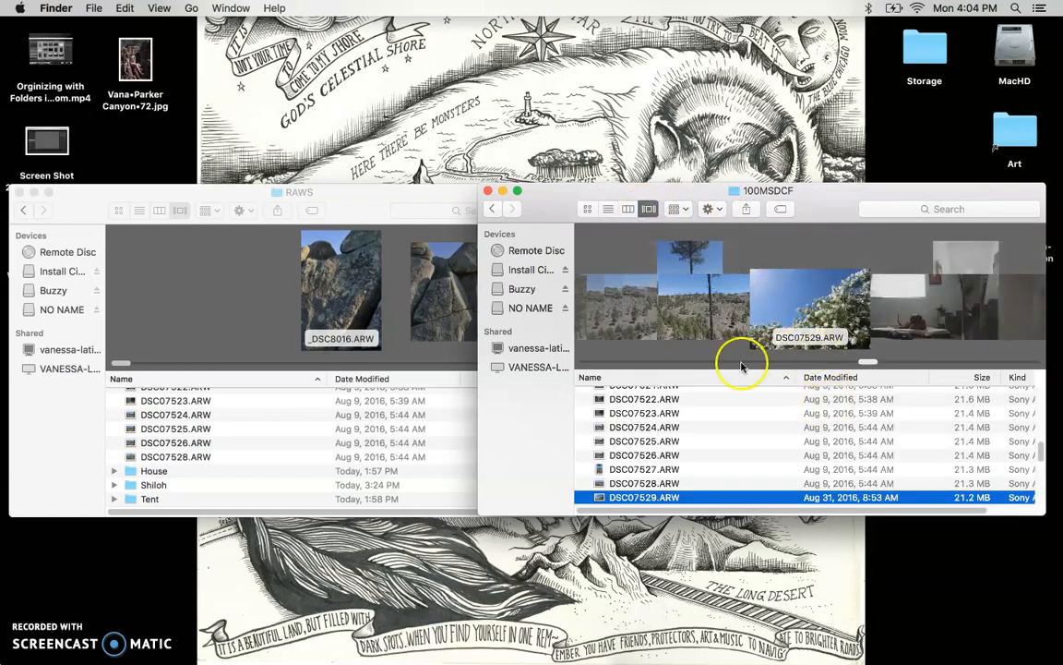
{"action": "scroll", "coordinate": [674, 462], "scroll_direction": "up", "scroll_amount": 3}
{"action": "scroll", "coordinate": [677, 459], "scroll_direction": "down", "scroll_amount": 3}
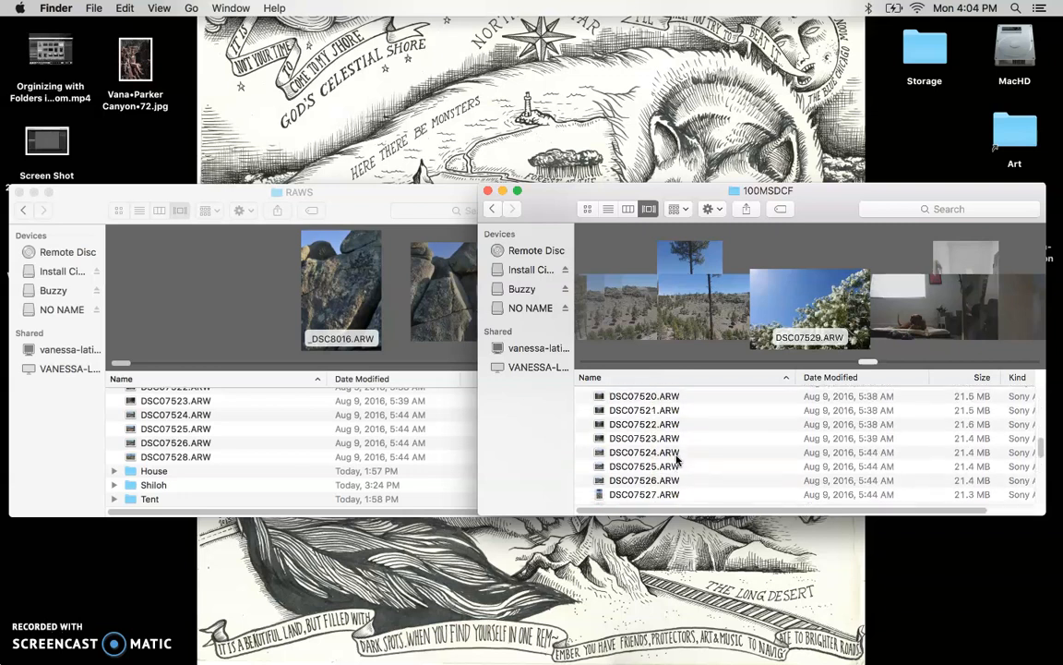
{"action": "scroll", "coordinate": [676, 458], "scroll_direction": "down", "scroll_amount": 5}
Select DSC07529 through DSC07547, then Quick Look DSC07543 to check it.
{"action": "scroll", "coordinate": [671, 474], "scroll_direction": "up", "scroll_amount": 2}
{"action": "scroll", "coordinate": [671, 483], "scroll_direction": "up", "scroll_amount": 4}
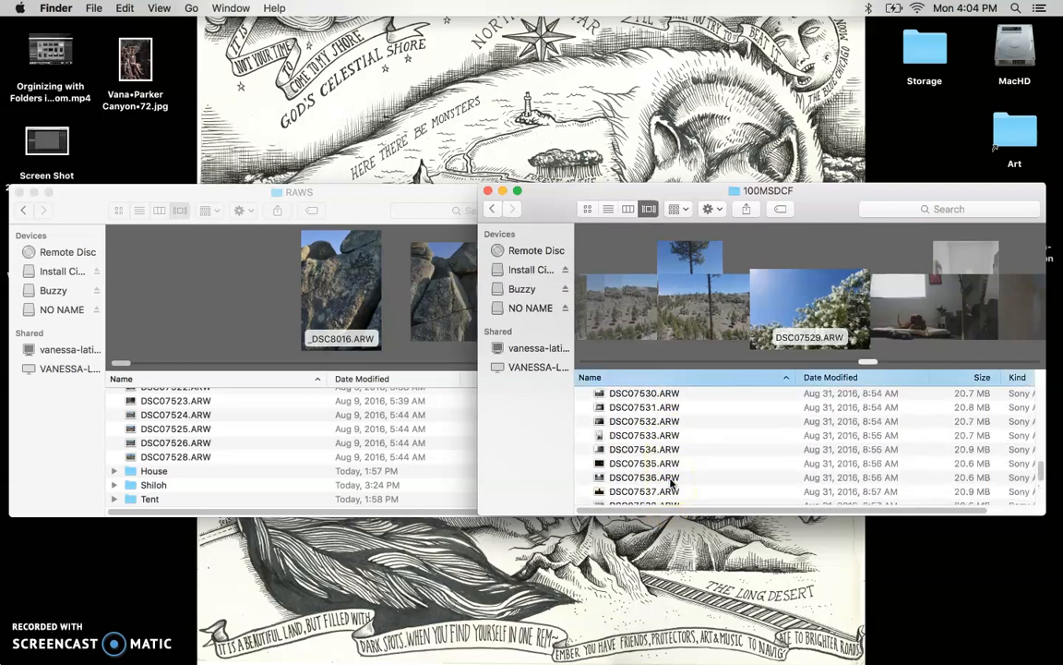
{"action": "scroll", "coordinate": [681, 417], "scroll_direction": "down", "scroll_amount": 6}
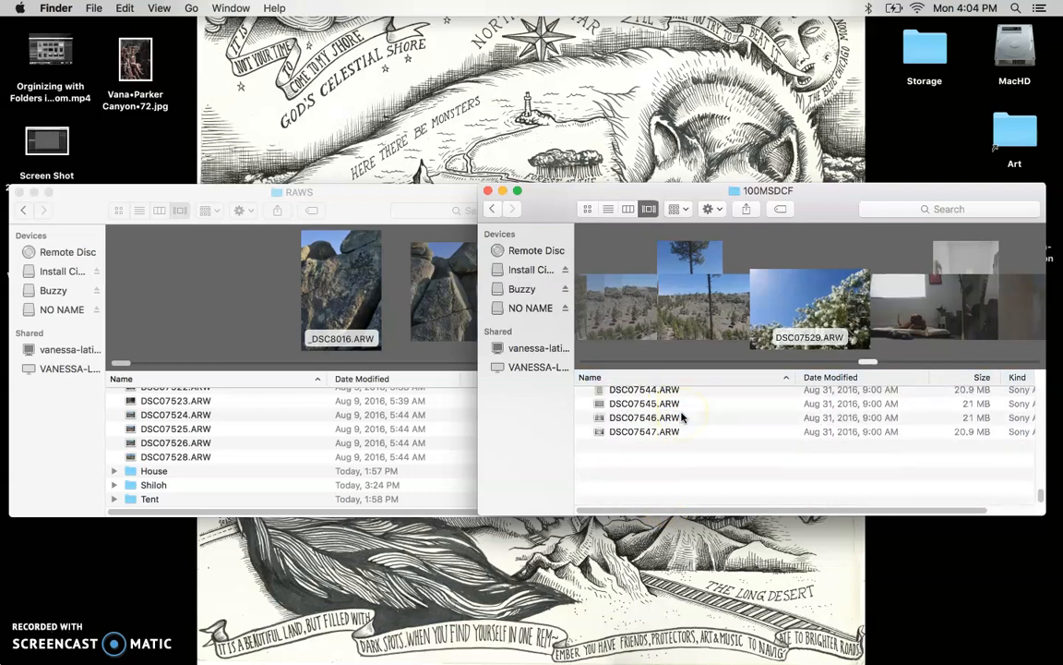
{"action": "left_click", "coordinate": [684, 498], "text": "shift"}
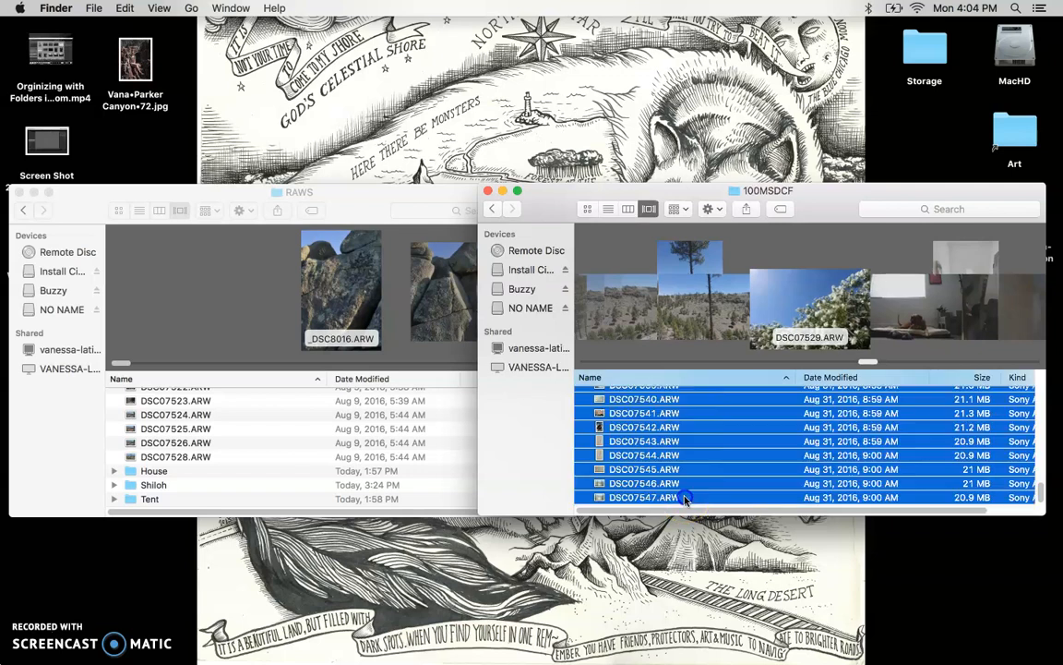
{"action": "right_click", "coordinate": [738, 457]}
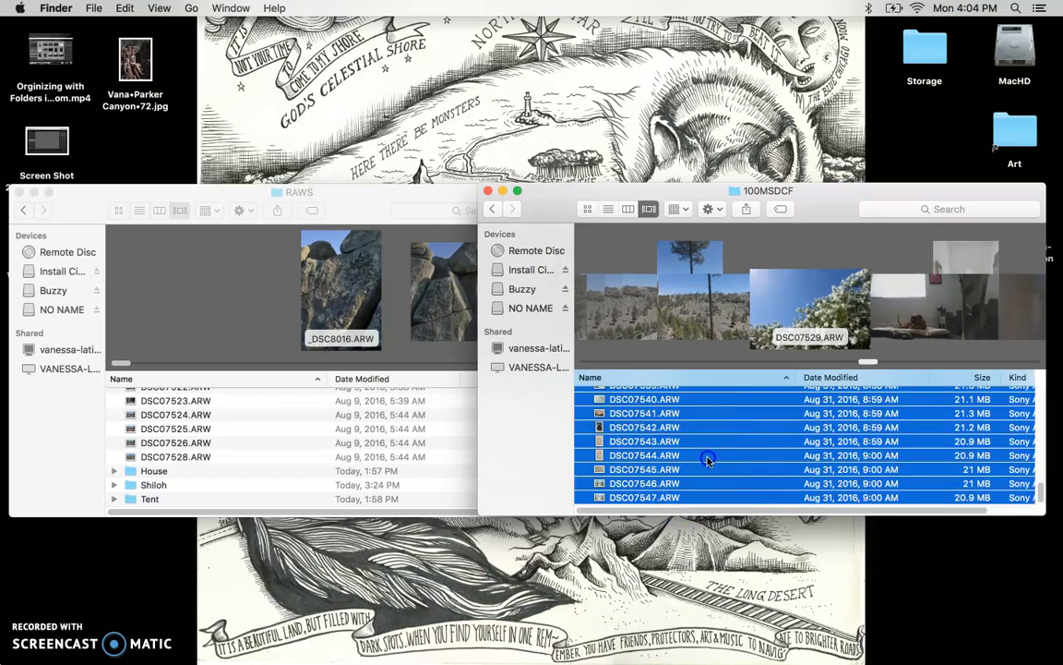
{"action": "left_click", "coordinate": [609, 443]}
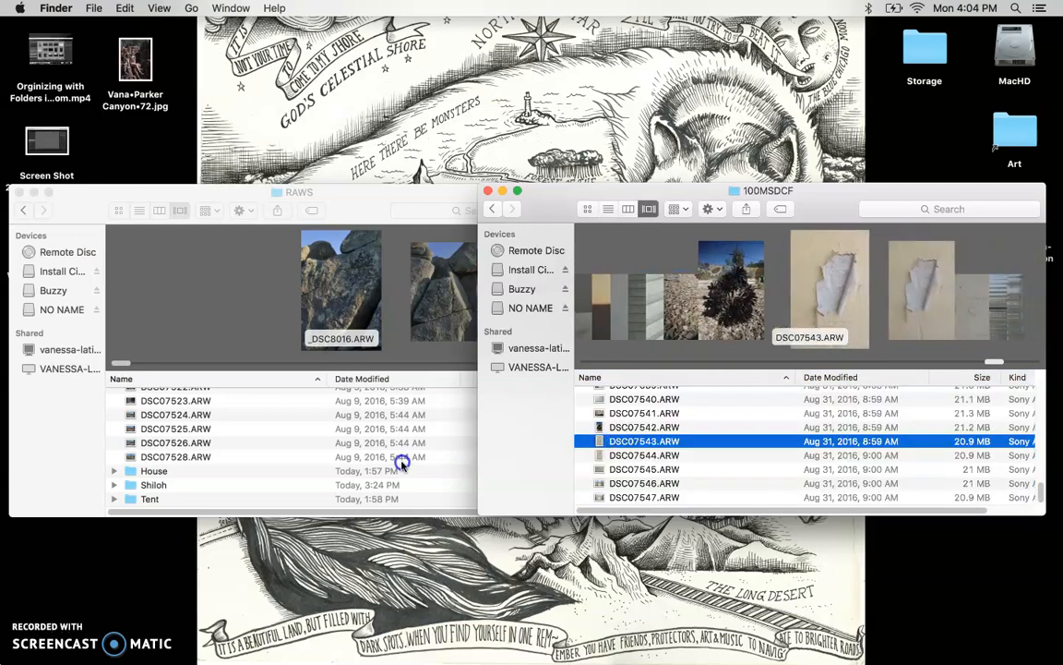
{"action": "key", "text": "space"}
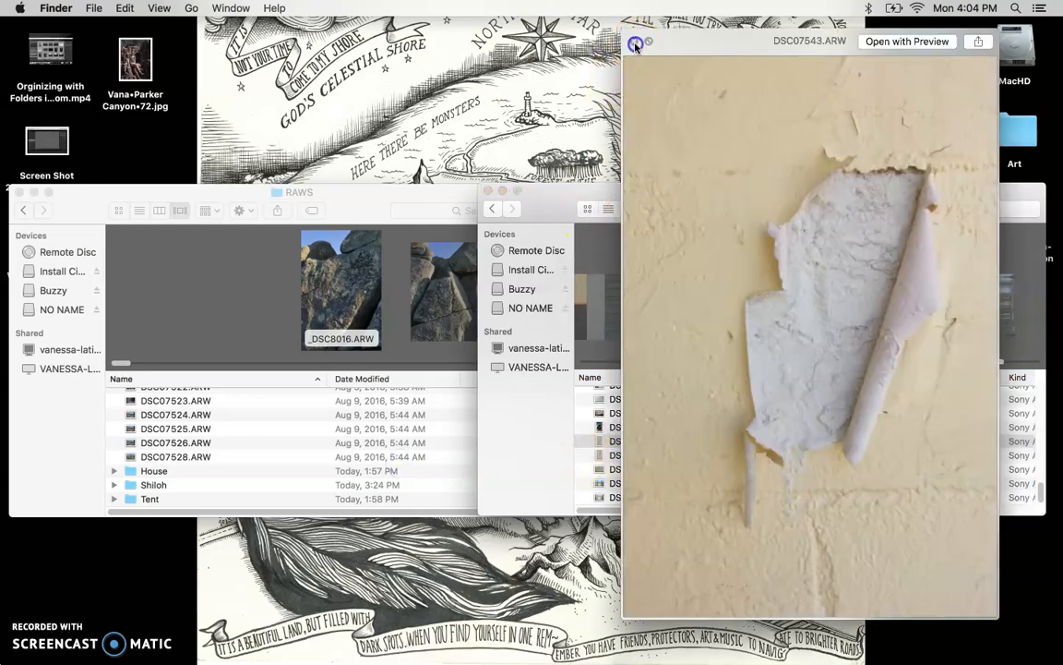
{"action": "left_click", "coordinate": [634, 41]}
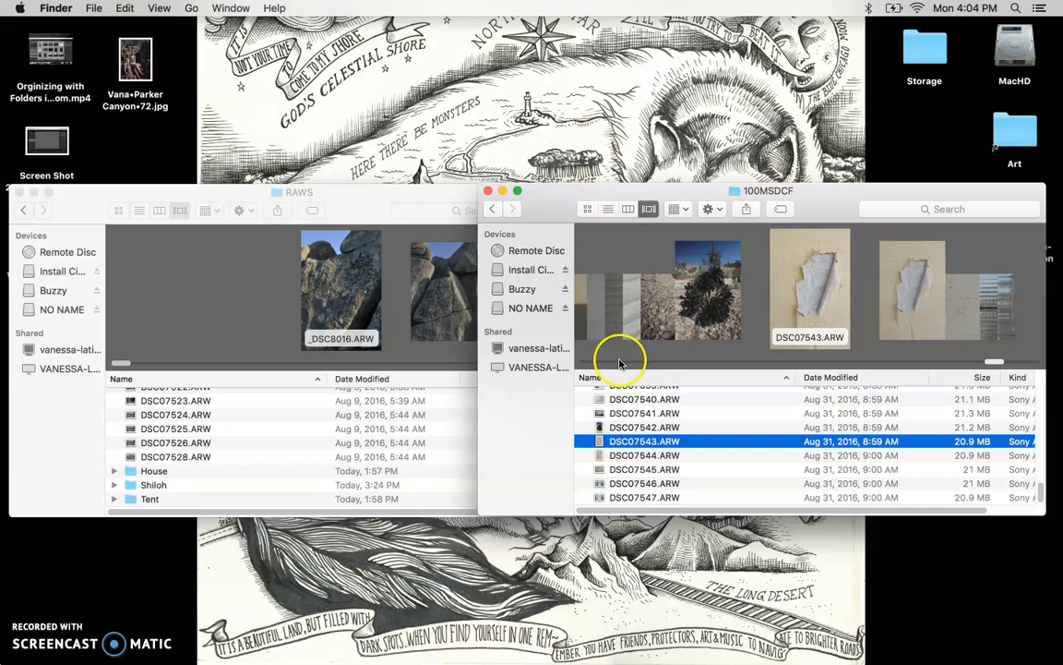
Reselect the range from DSC07547 up to DSC07529.
{"action": "left_click", "coordinate": [663, 499]}
{"action": "scroll", "coordinate": [661, 471], "scroll_direction": "up", "scroll_amount": 4}
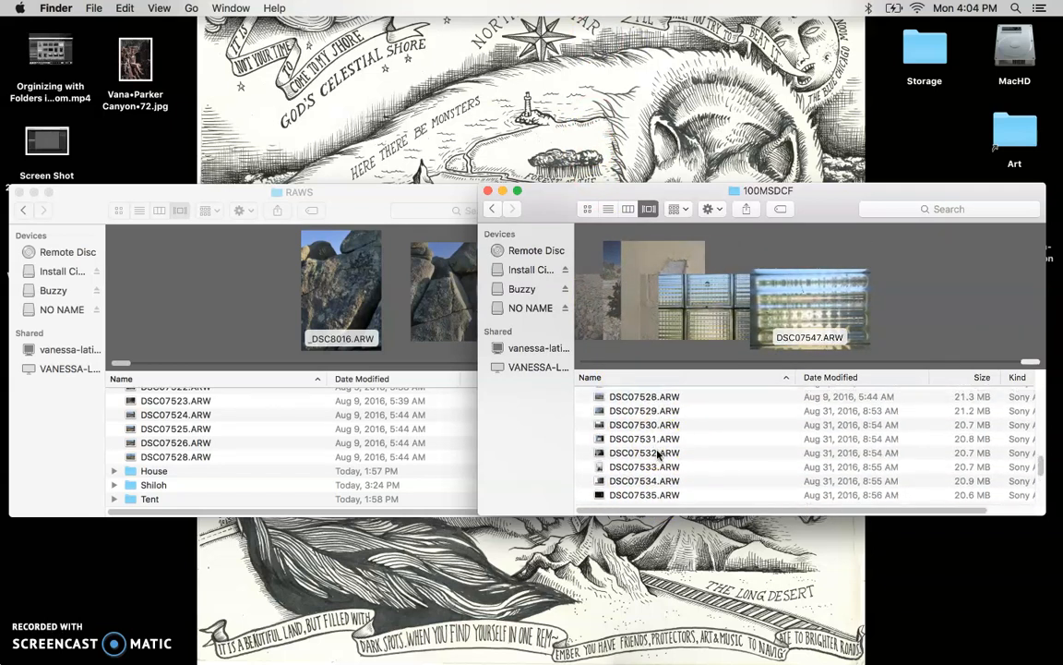
{"action": "left_click", "coordinate": [659, 415], "text": "shift"}
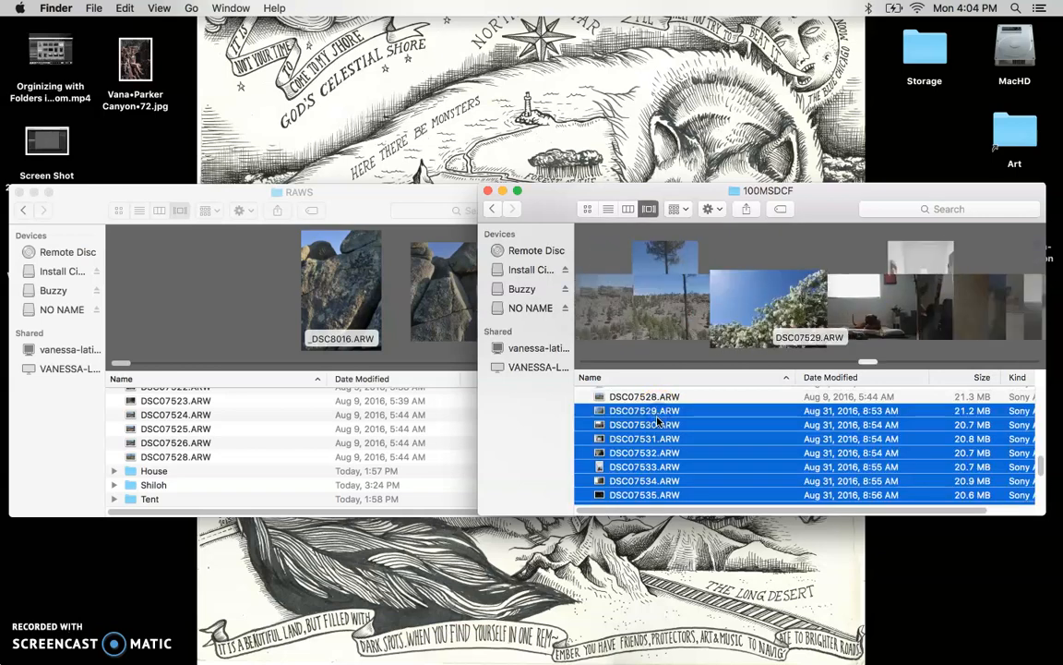
Drag the 19 selected Aug 31 ARW files into the RAWS window to copy them.
{"action": "left_click_drag", "start_coordinate": [659, 415], "coordinate": [297, 425]}
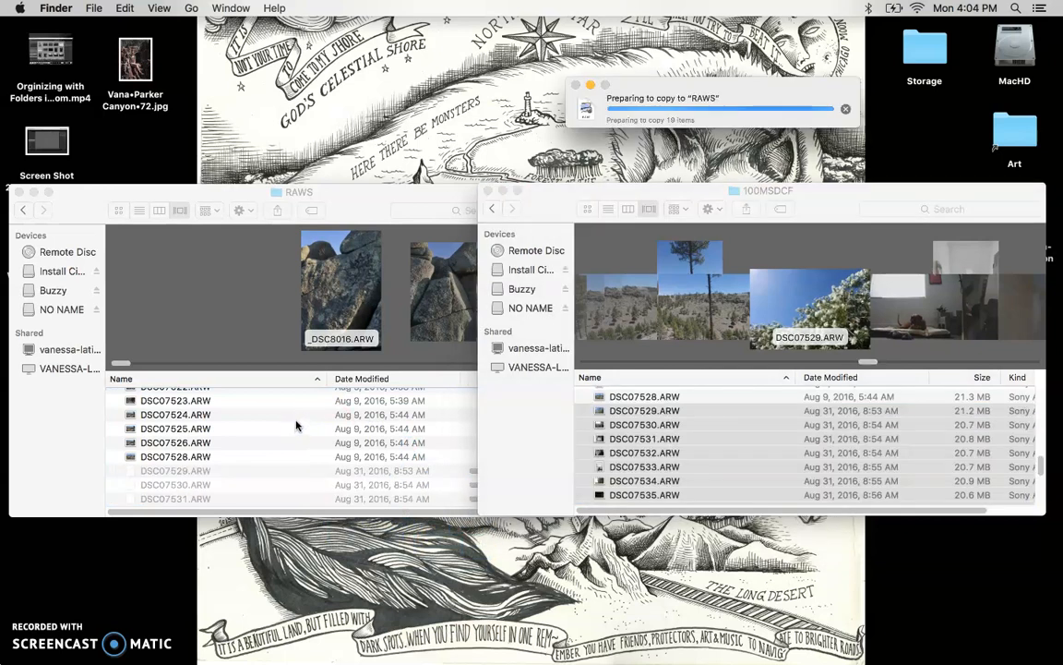
{"action": "left_click", "coordinate": [286, 427]}
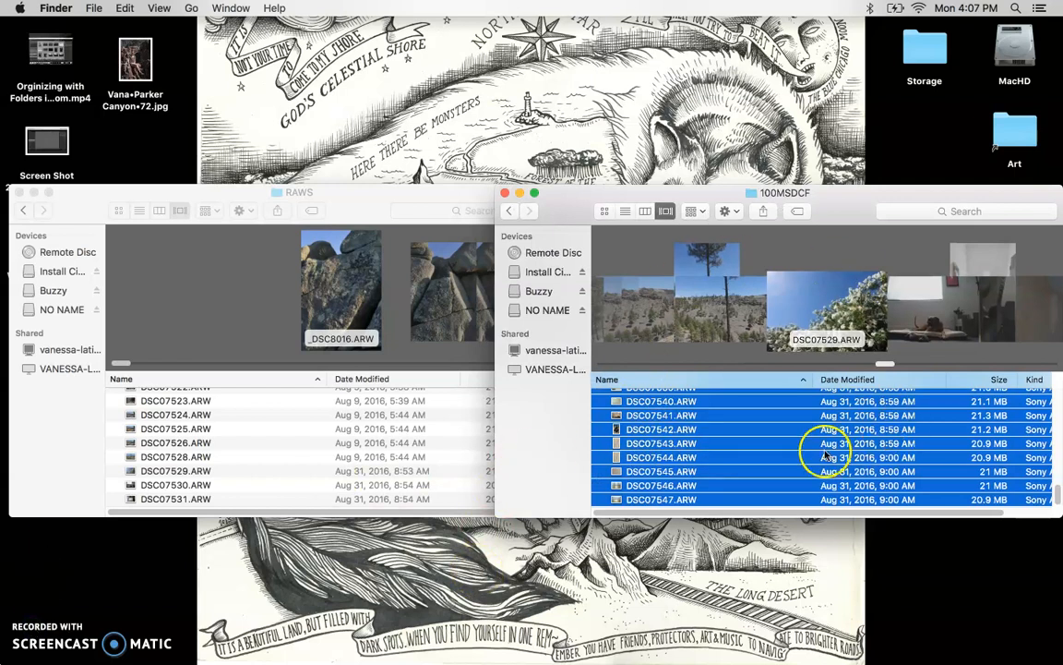
Close the 100MSDCF window, eject the NO NAME card, and centre the RAWS window.
{"action": "left_click", "coordinate": [505, 193]}
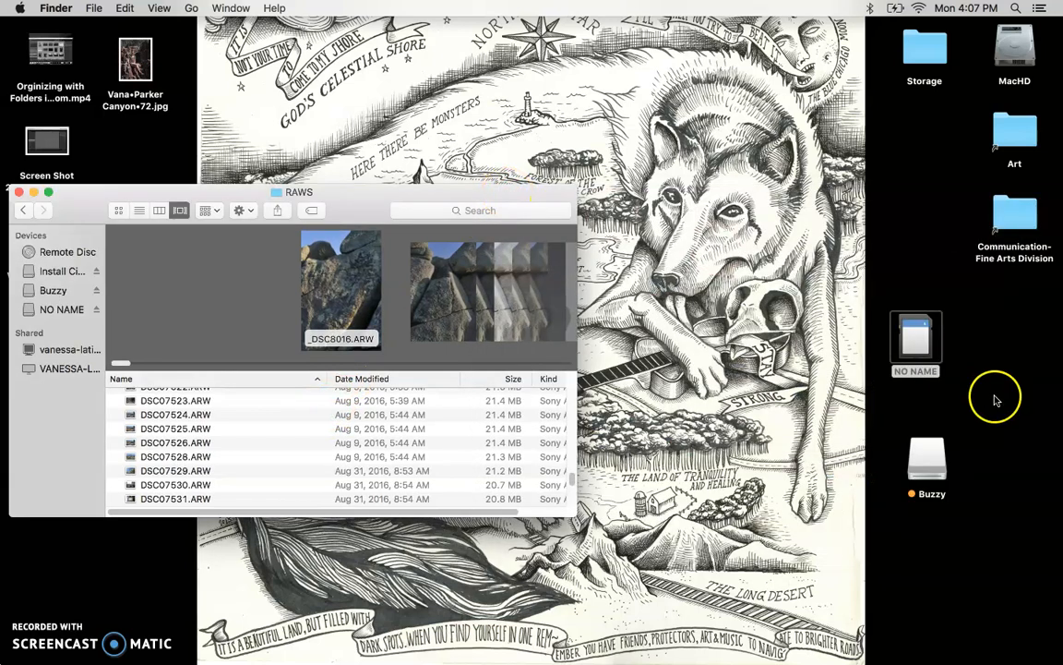
{"action": "right_click", "coordinate": [913, 335]}
{"action": "left_click_drag", "start_coordinate": [914, 335], "coordinate": [1015, 657]}
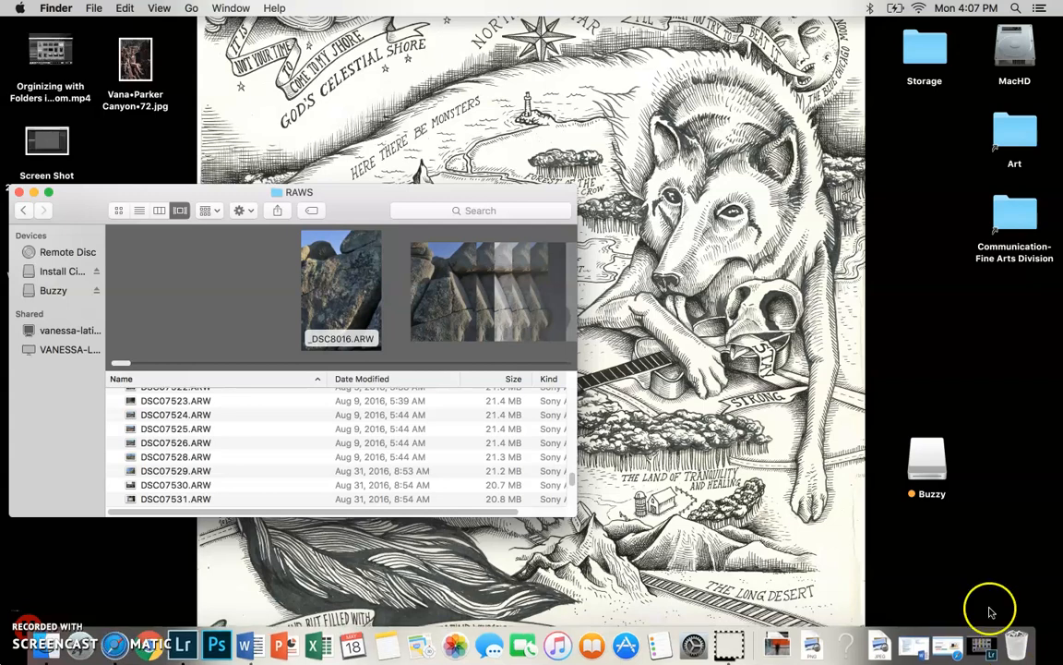
{"action": "left_click_drag", "start_coordinate": [212, 192], "coordinate": [441, 157]}
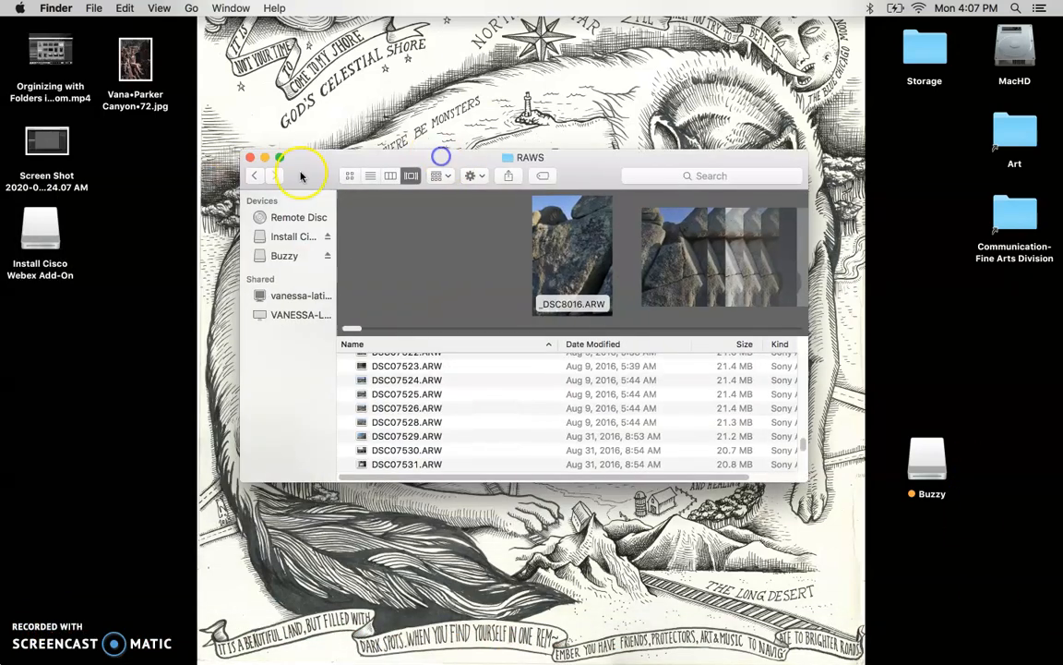
Close RAWS, return to Lightroom, and start an Import from the Library module.
{"action": "left_click", "coordinate": [250, 158]}
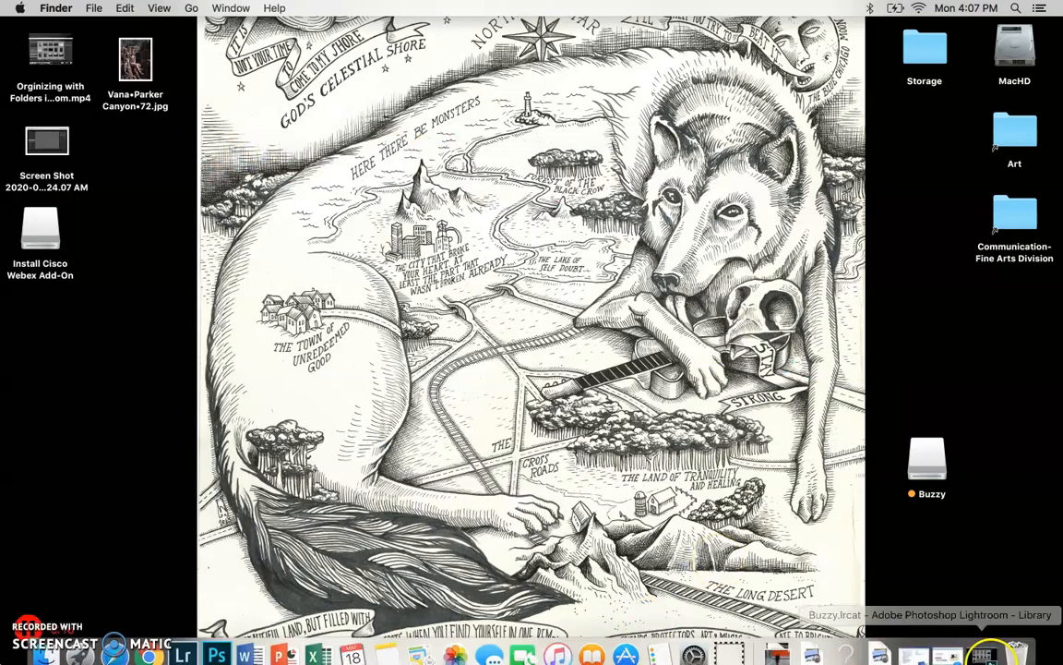
{"action": "left_click", "coordinate": [973, 641]}
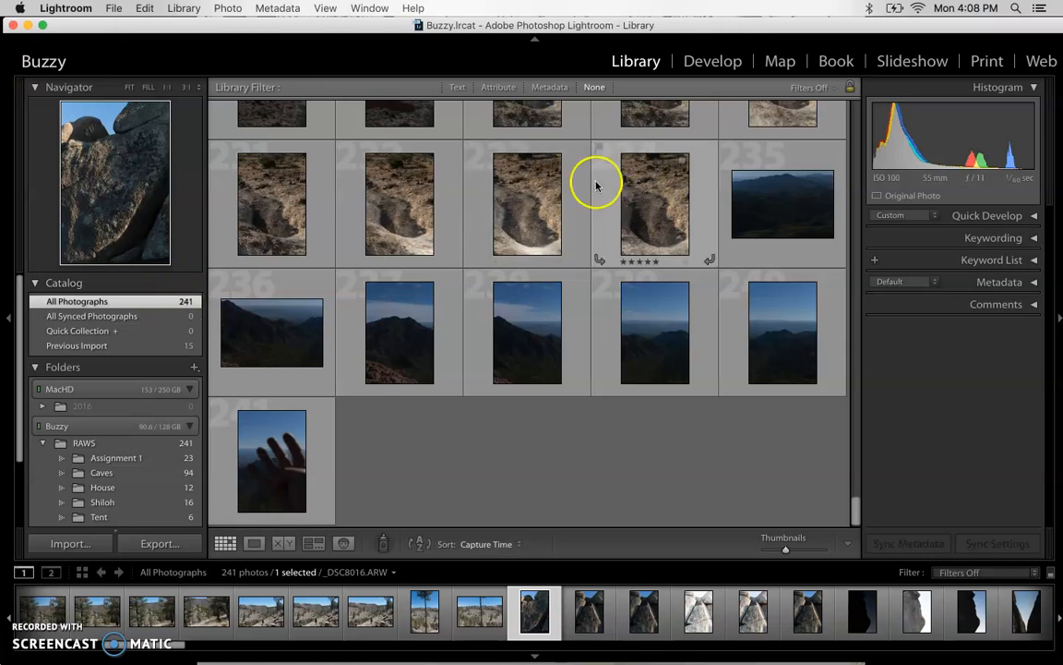
{"action": "left_click", "coordinate": [78, 543]}
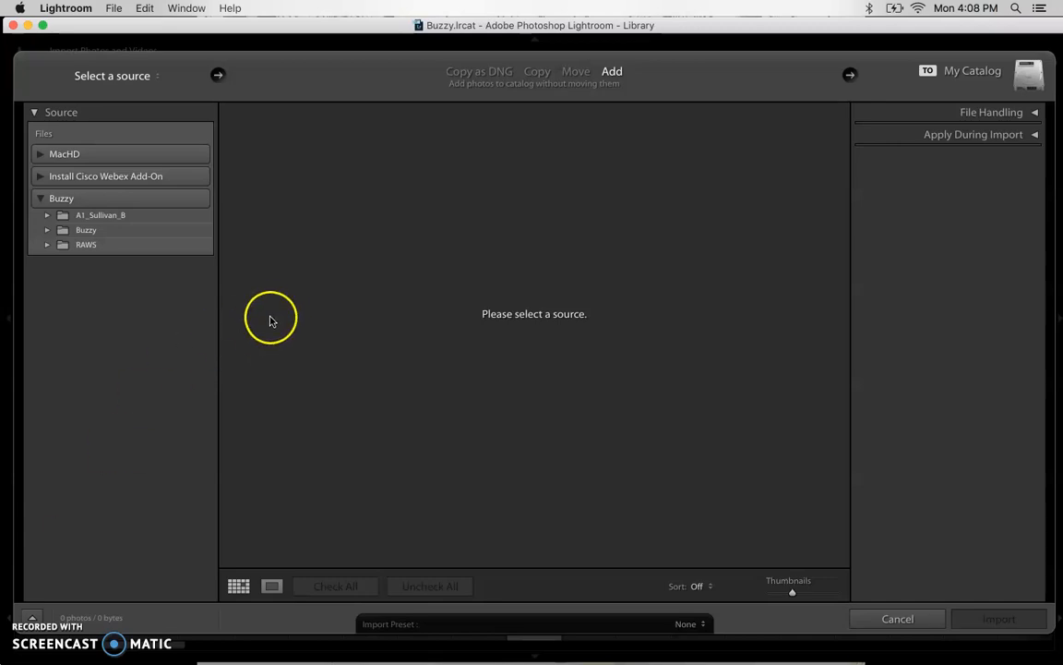
Set Buzzy/RAWS as the import source and filter to the 19 New Photos.
{"action": "left_click", "coordinate": [84, 246]}
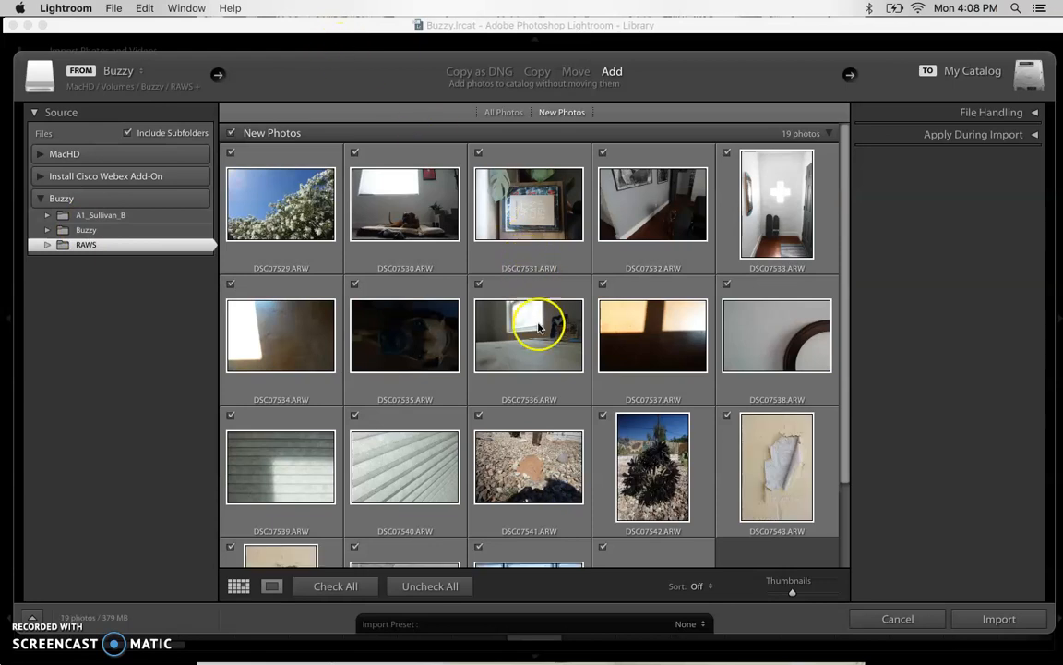
{"action": "scroll", "coordinate": [522, 286], "scroll_direction": "down", "scroll_amount": 1}
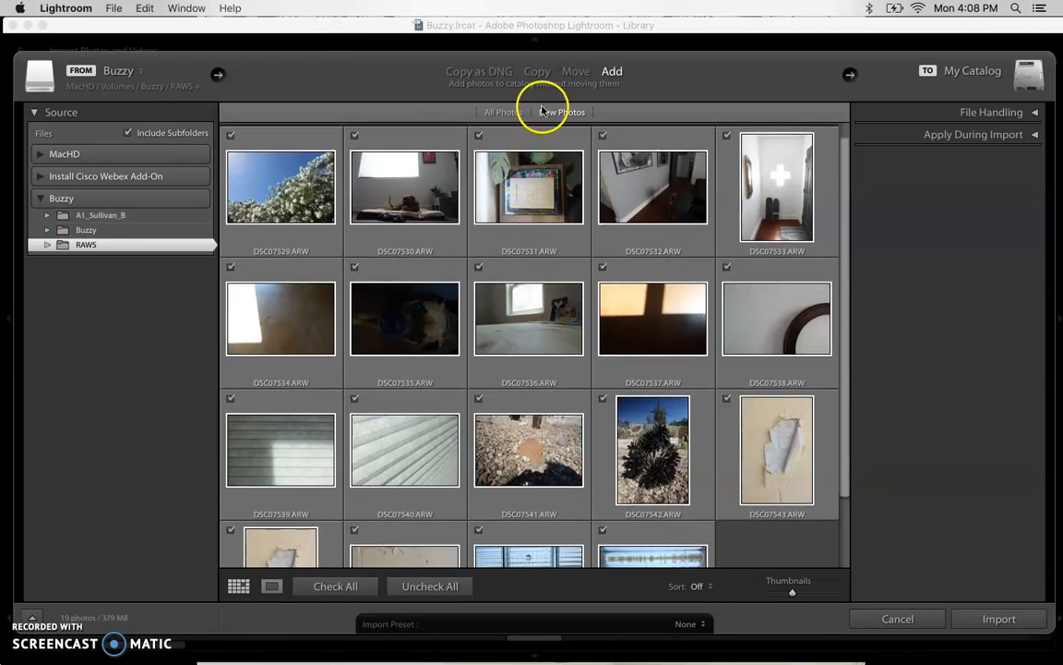
{"action": "left_click", "coordinate": [508, 112]}
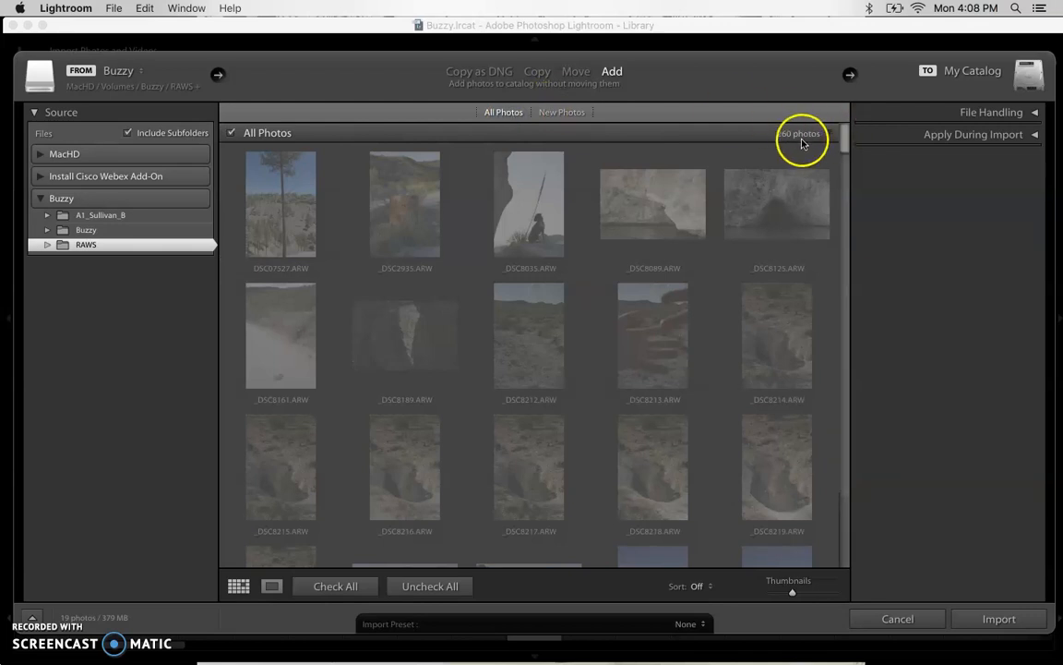
{"action": "left_click", "coordinate": [565, 114]}
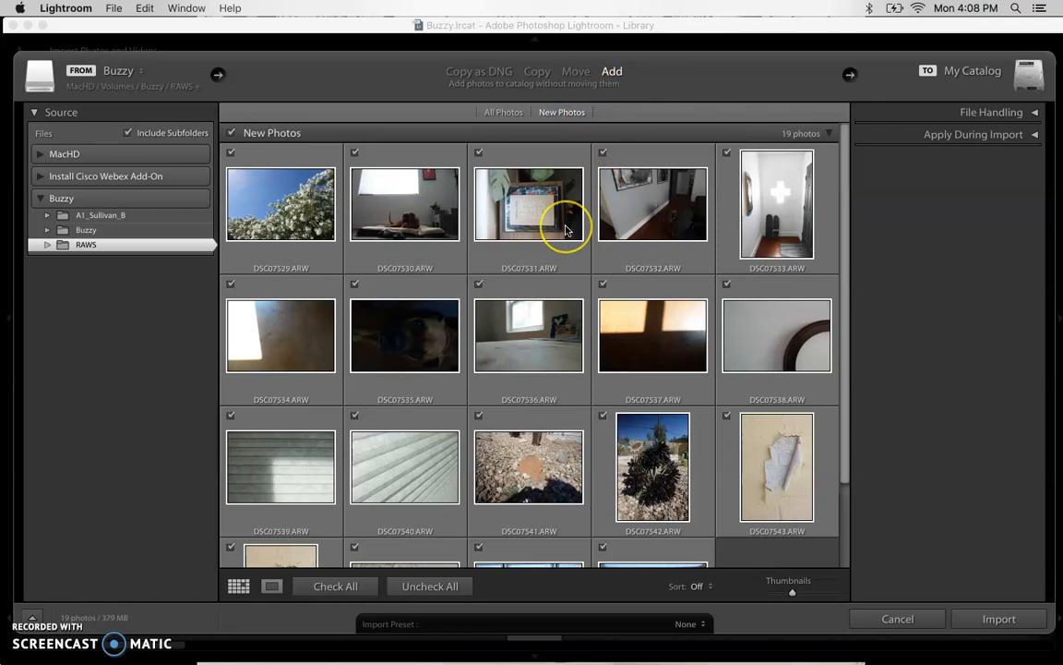
{"action": "scroll", "coordinate": [564, 227], "scroll_direction": "down", "scroll_amount": 2}
{"action": "scroll", "coordinate": [566, 229], "scroll_direction": "down", "scroll_amount": 2}
{"action": "scroll", "coordinate": [566, 229], "scroll_direction": "up", "scroll_amount": 5}
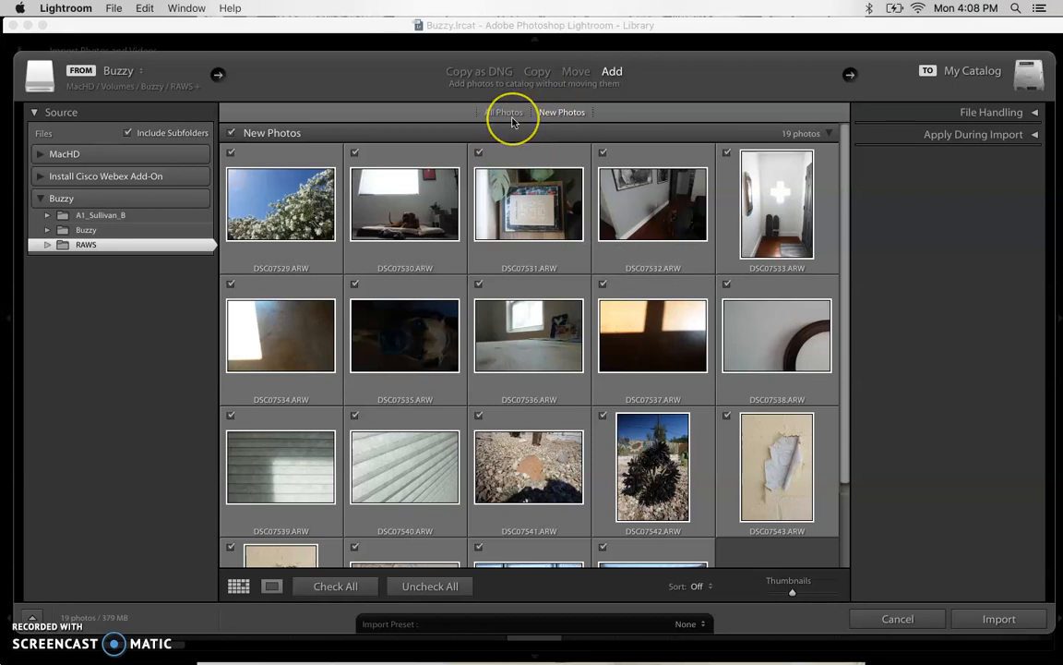
{"action": "left_click", "coordinate": [505, 115]}
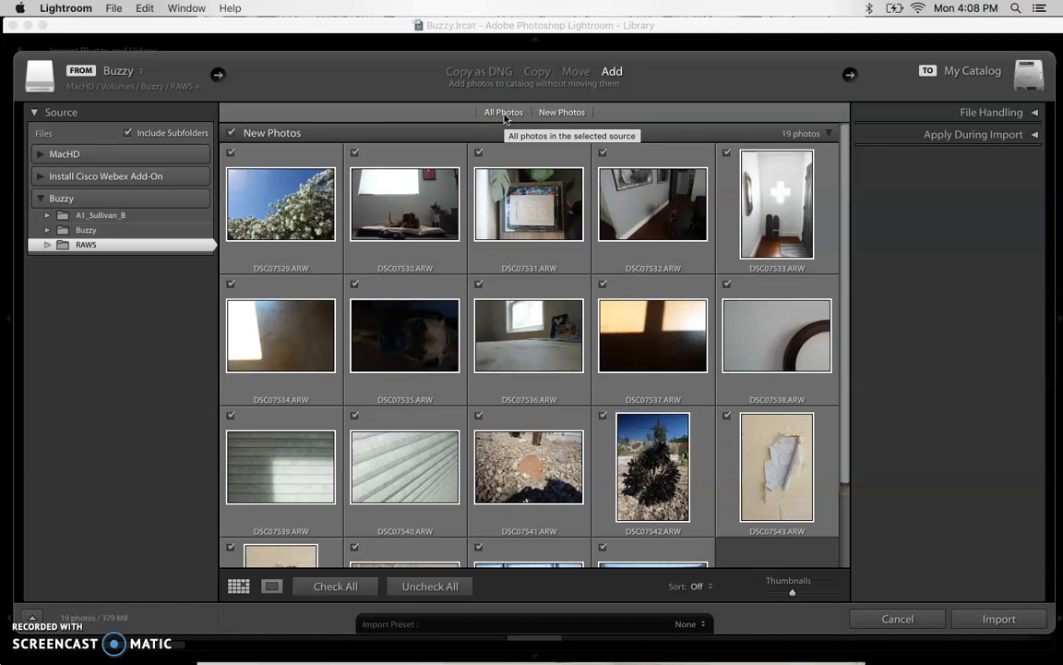
{"action": "left_click", "coordinate": [503, 114]}
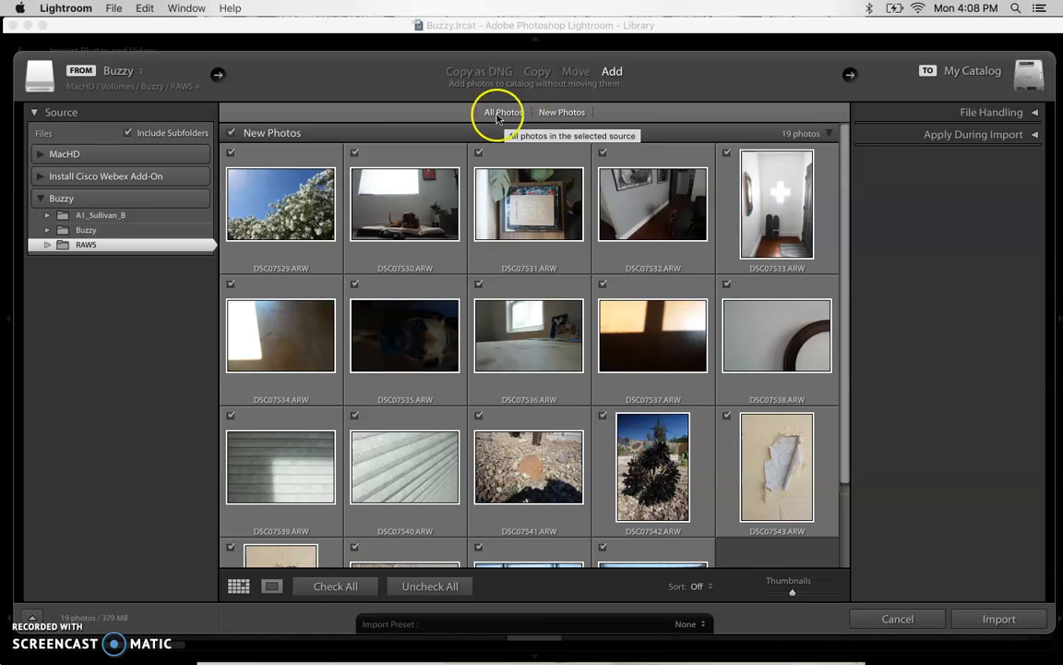
{"action": "left_click", "coordinate": [567, 114]}
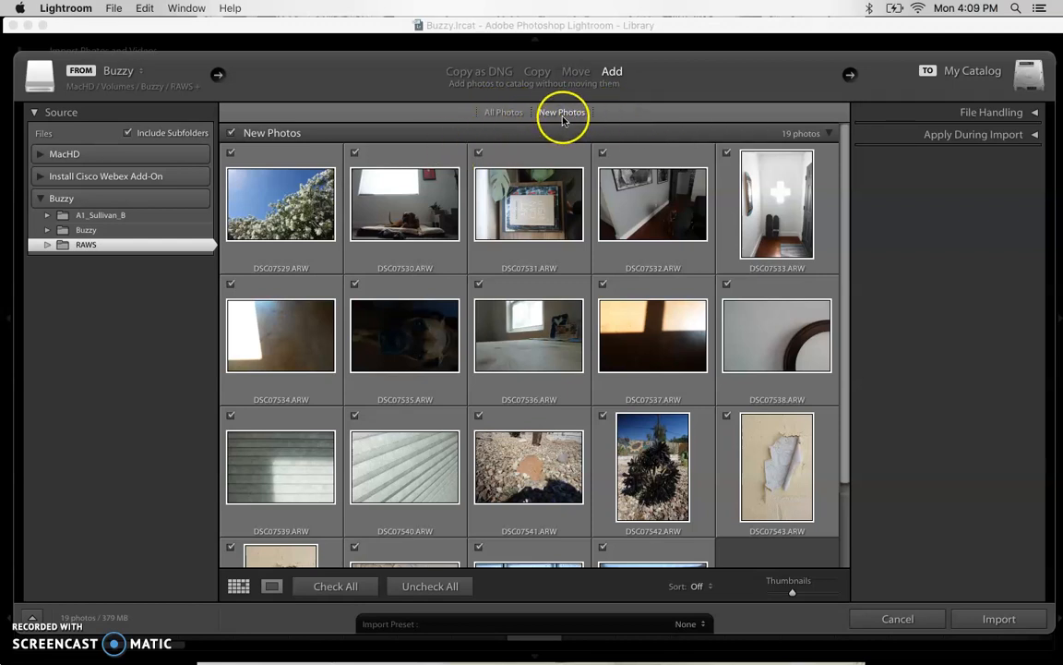
Select DSC07529 through DSC07547 and import them in Add mode.
{"action": "left_click", "coordinate": [286, 157]}
{"action": "scroll", "coordinate": [399, 244], "scroll_direction": "down", "scroll_amount": 3}
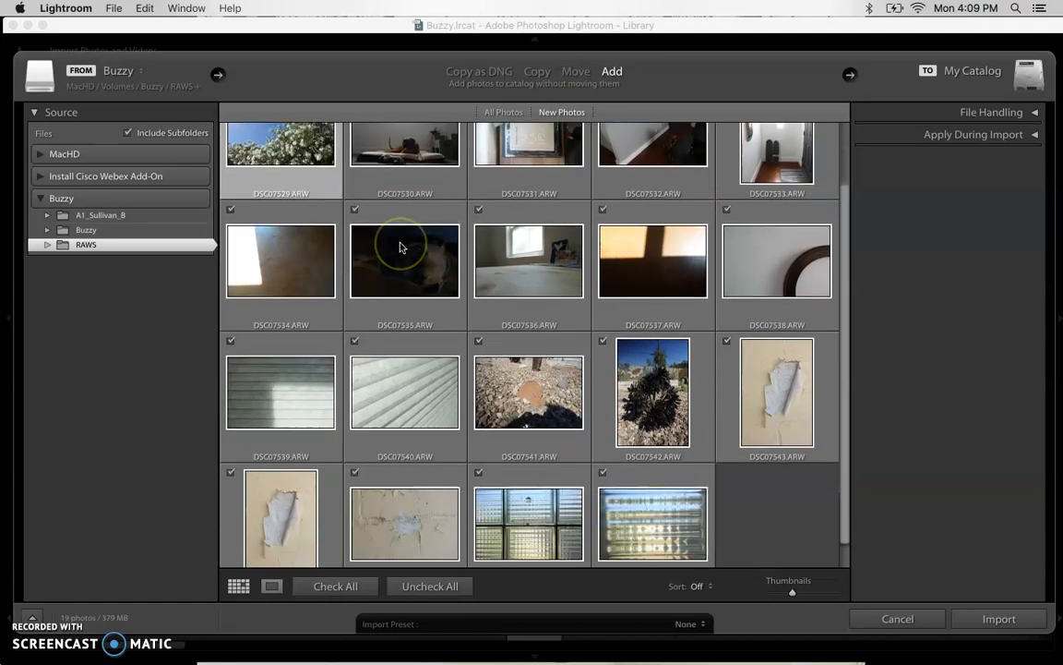
{"action": "left_click", "coordinate": [682, 515], "text": "shift"}
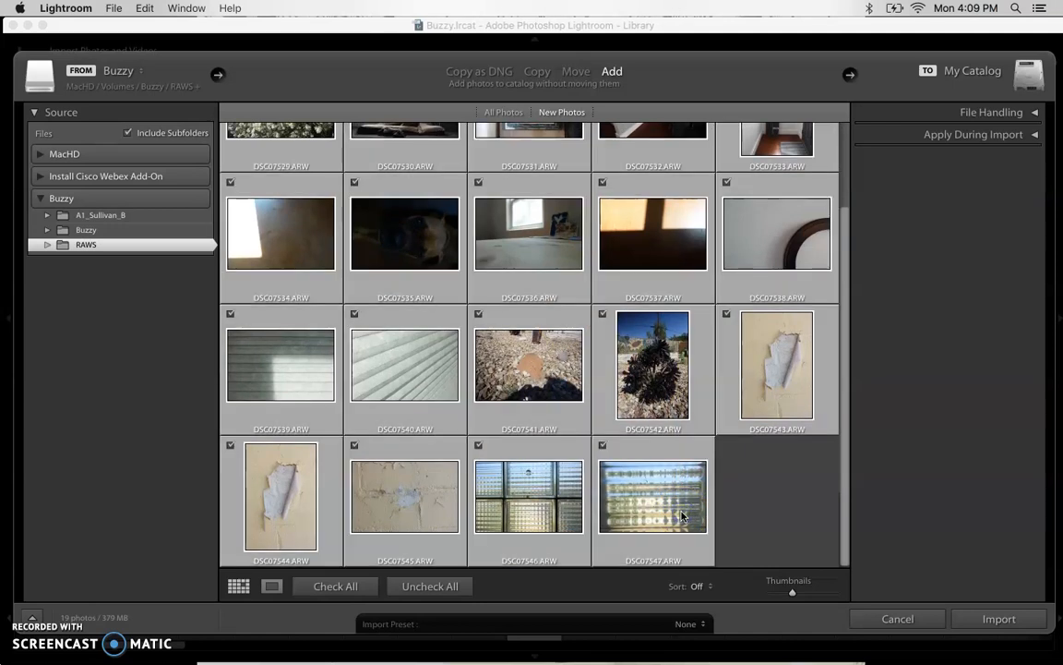
{"action": "left_click", "coordinate": [990, 617]}
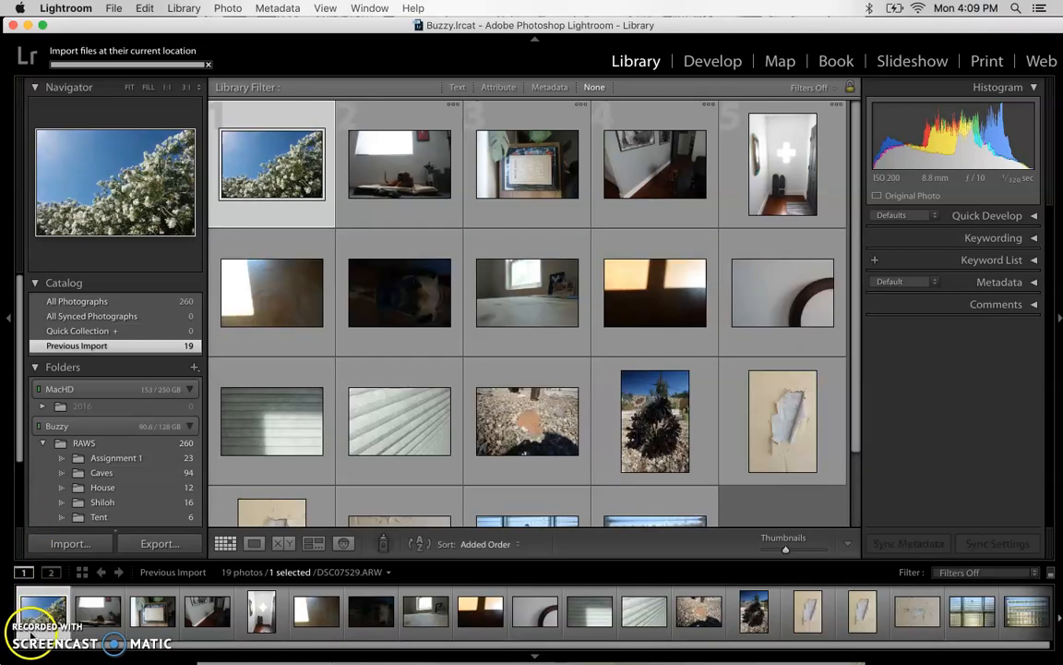
Back in Lightroom, switch from Previous Import to All Photographs (260 photos).
{"action": "left_click", "coordinate": [31, 632]}
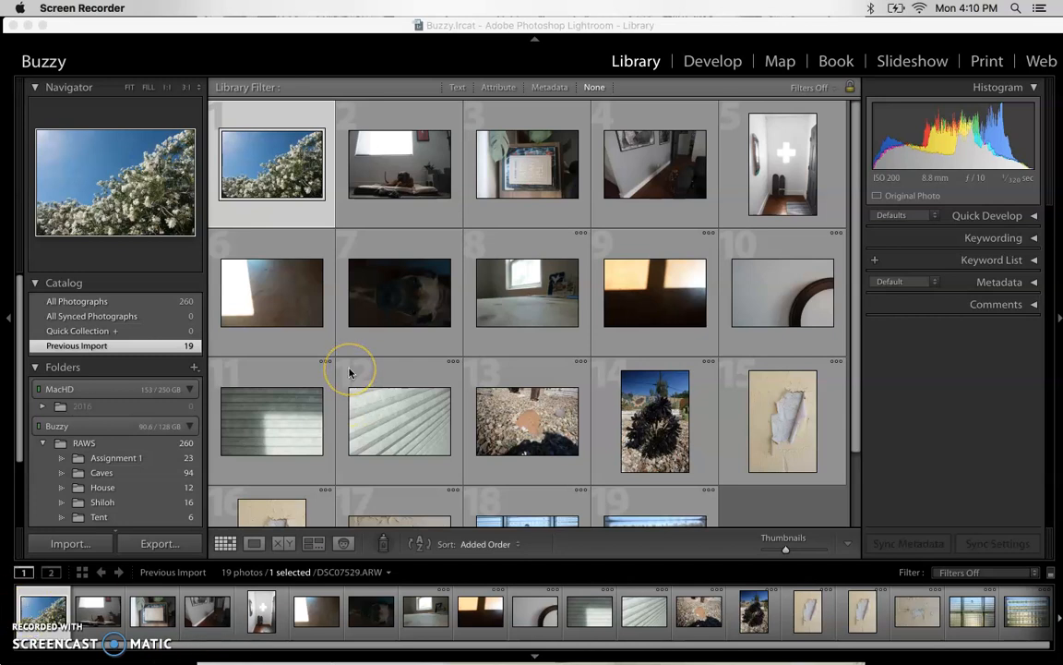
{"action": "scroll", "coordinate": [349, 372], "scroll_direction": "down", "scroll_amount": 3}
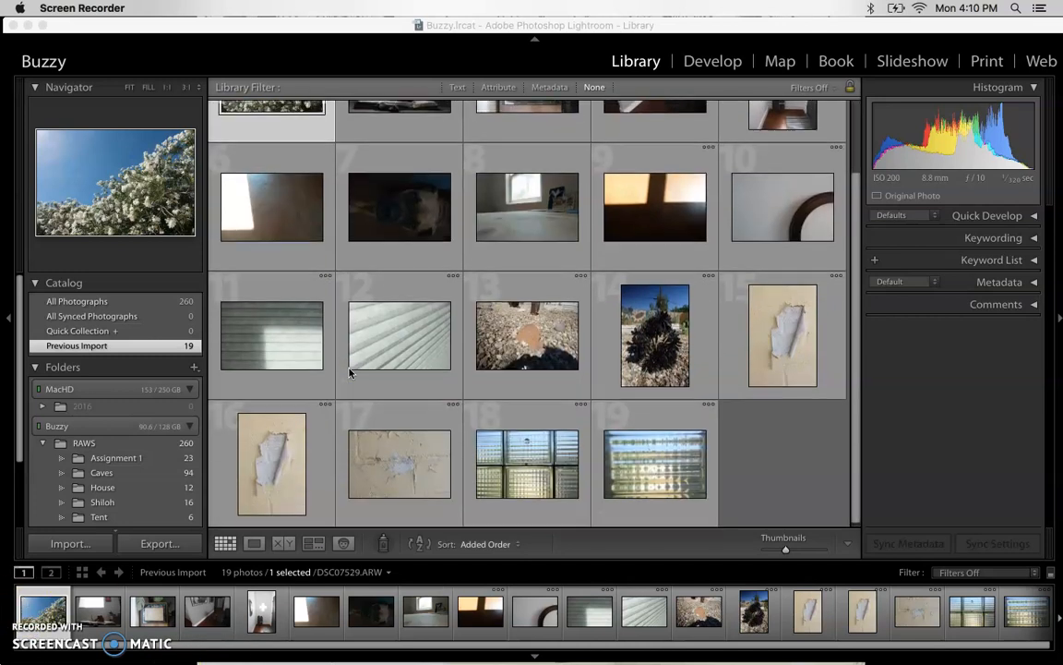
{"action": "scroll", "coordinate": [349, 370], "scroll_direction": "up", "scroll_amount": 3}
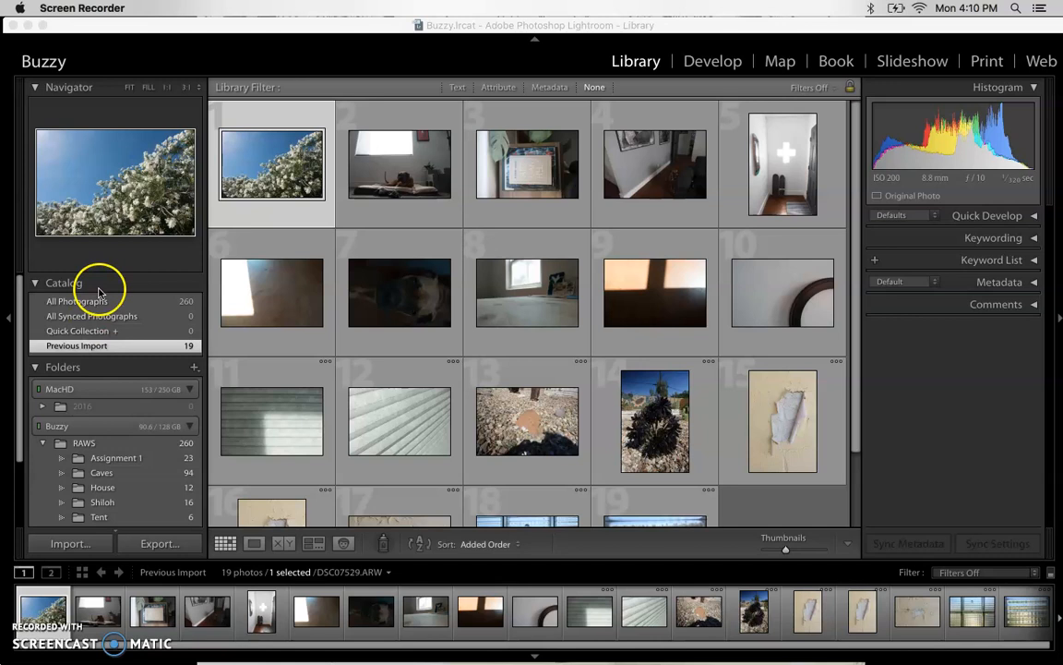
{"action": "scroll", "coordinate": [458, 285], "scroll_direction": "down", "scroll_amount": 3}
{"action": "scroll", "coordinate": [458, 285], "scroll_direction": "up", "scroll_amount": 3}
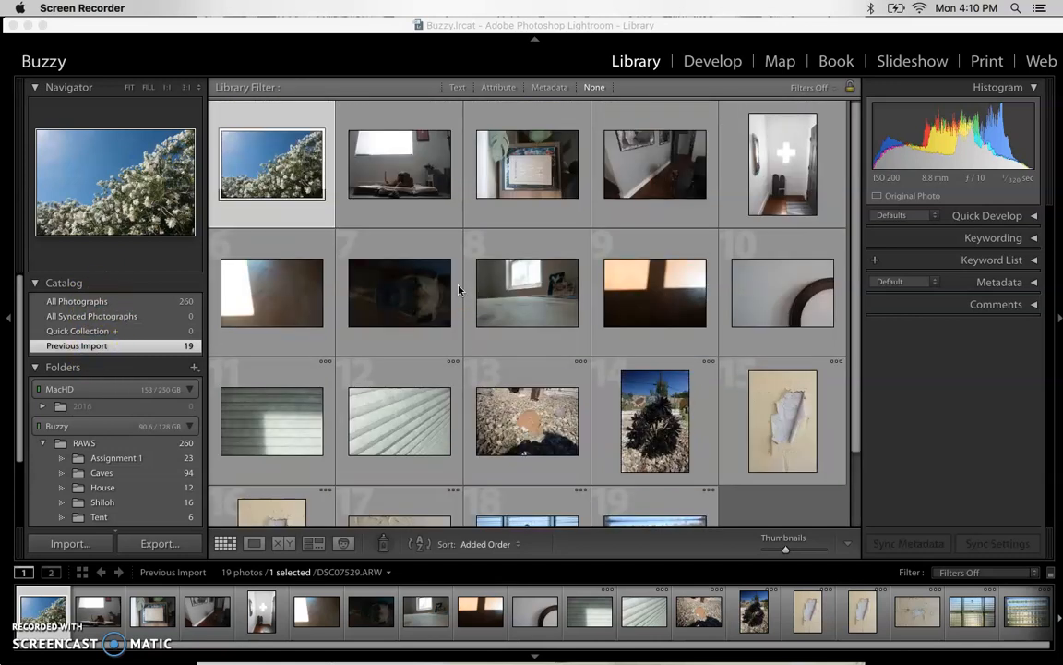
{"action": "left_click", "coordinate": [117, 299]}
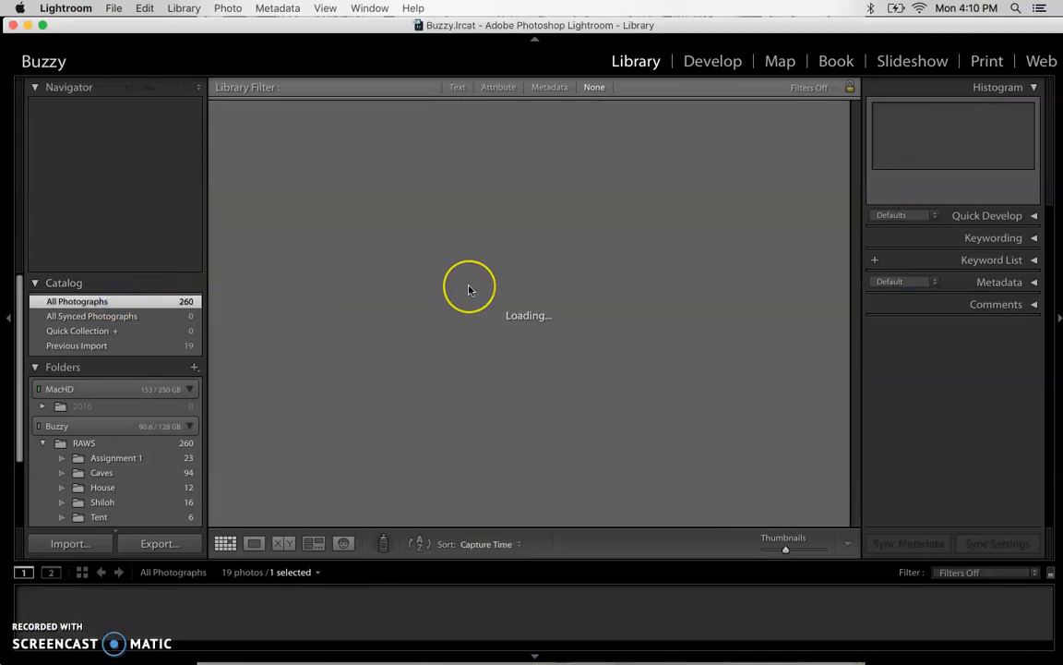
Switch the library to the Previous Import set of 19 photos, sorted by Added Order.
{"action": "scroll", "coordinate": [469, 290], "scroll_direction": "down", "scroll_amount": 10}
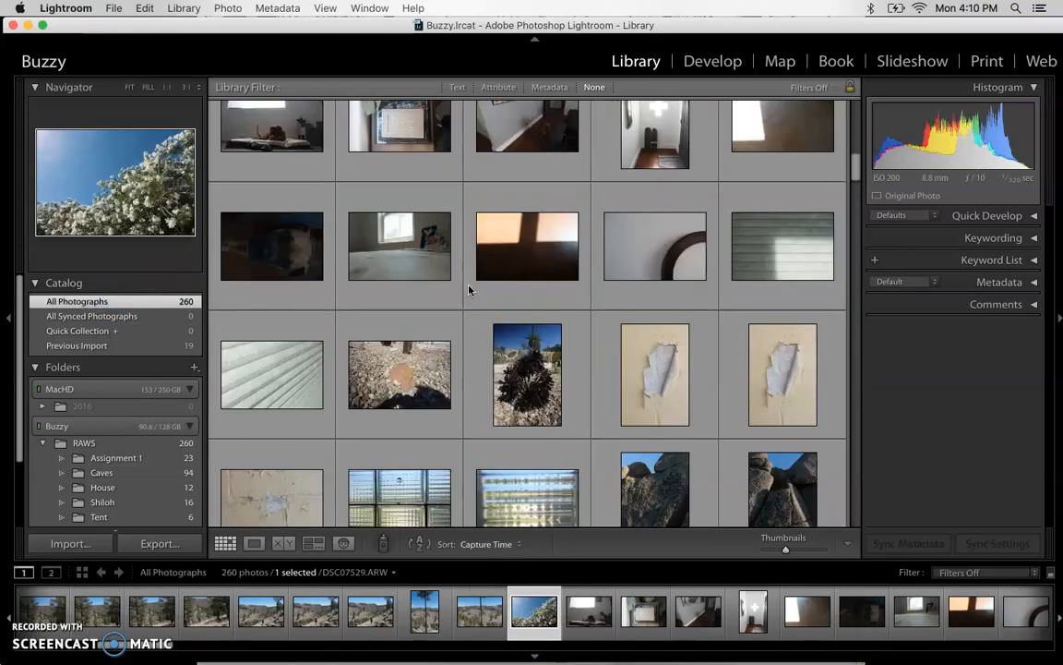
{"action": "scroll", "coordinate": [469, 289], "scroll_direction": "up", "scroll_amount": 5}
{"action": "scroll", "coordinate": [469, 289], "scroll_direction": "up", "scroll_amount": 10}
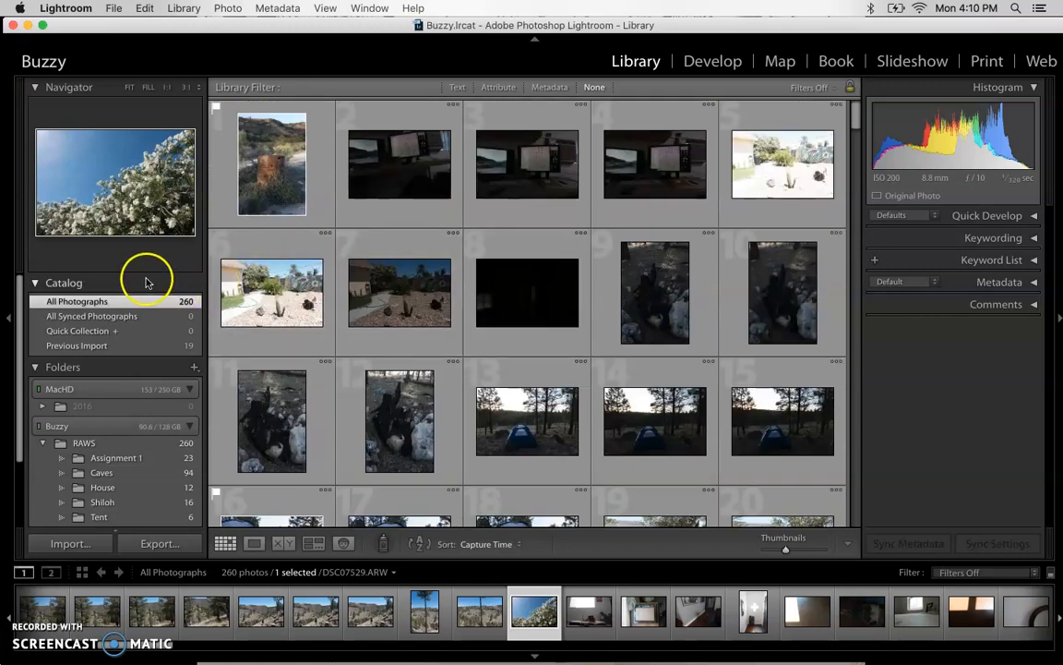
{"action": "left_click", "coordinate": [88, 347]}
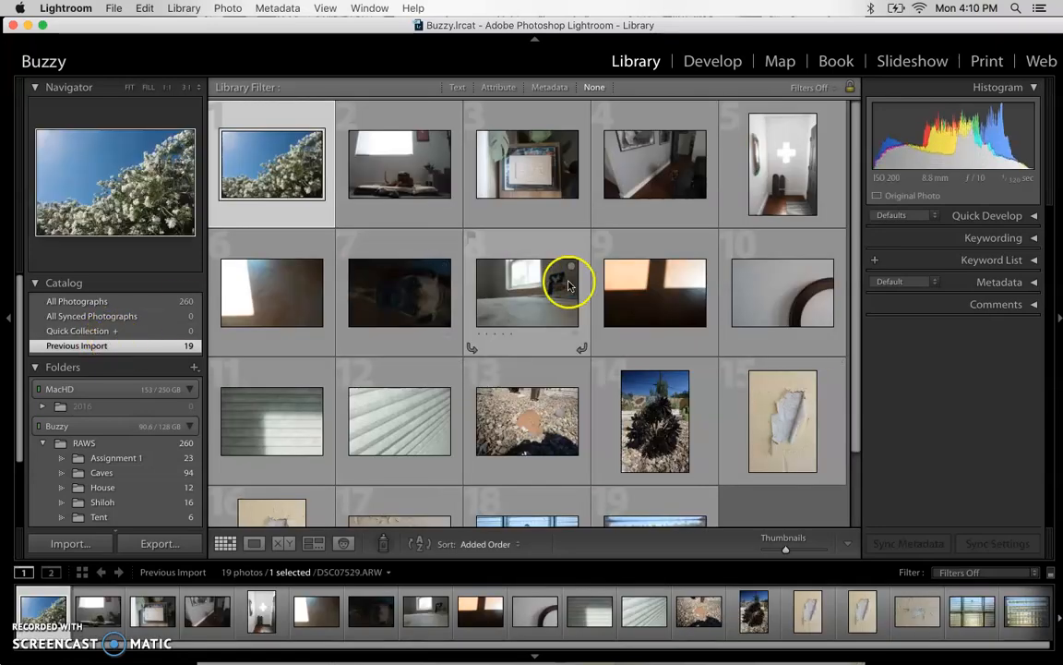
{"action": "scroll", "coordinate": [570, 285], "scroll_direction": "down", "scroll_amount": 3}
{"action": "scroll", "coordinate": [570, 288], "scroll_direction": "up", "scroll_amount": 3}
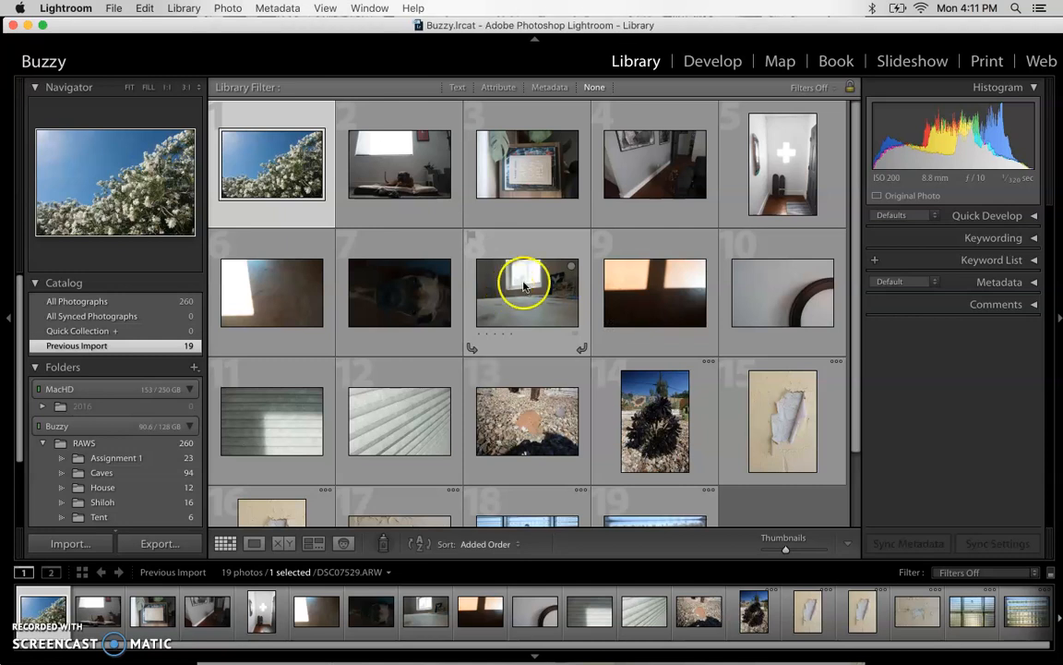
{"action": "scroll", "coordinate": [109, 467], "scroll_direction": "down", "scroll_amount": 2}
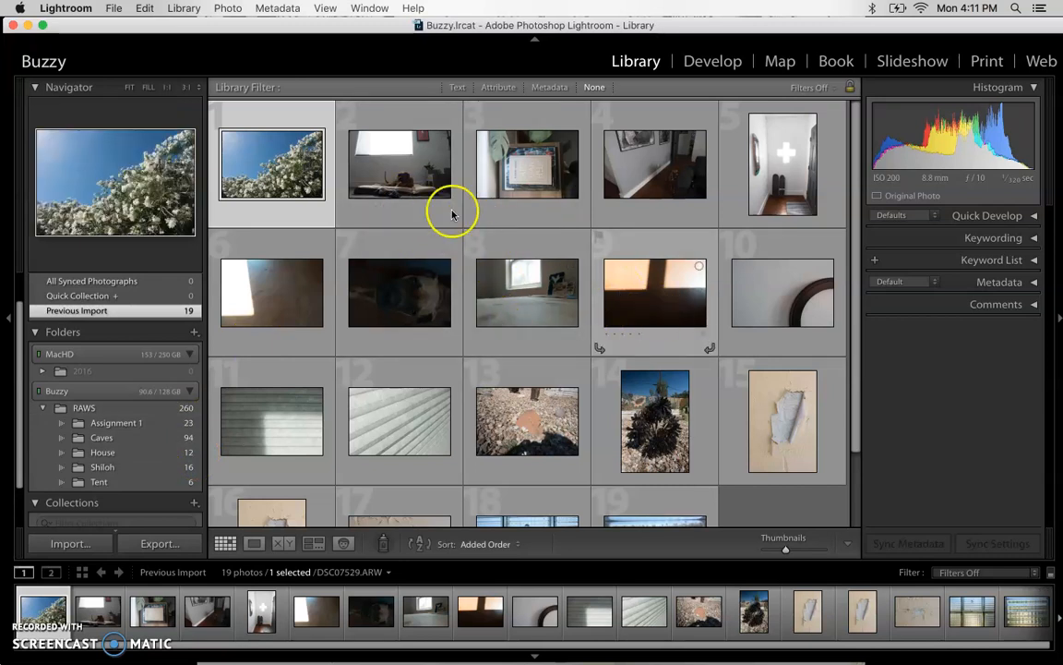
Preview DSC07530.ARW, the dog on its bed, in Loupe view, then return to Grid view.
{"action": "left_click", "coordinate": [391, 168]}
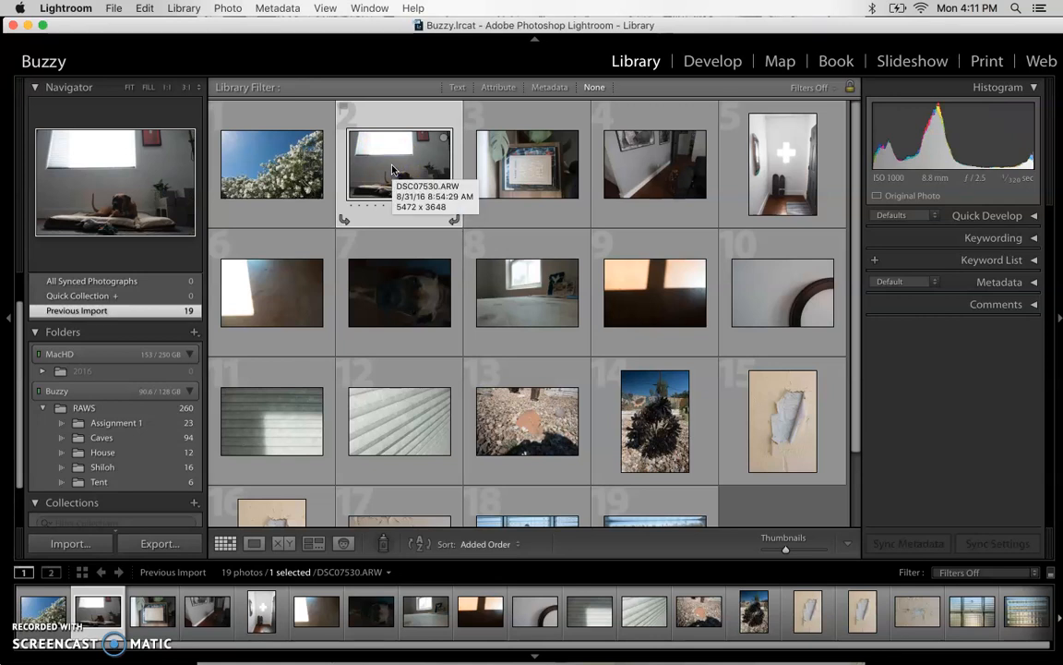
{"action": "key", "text": "e"}
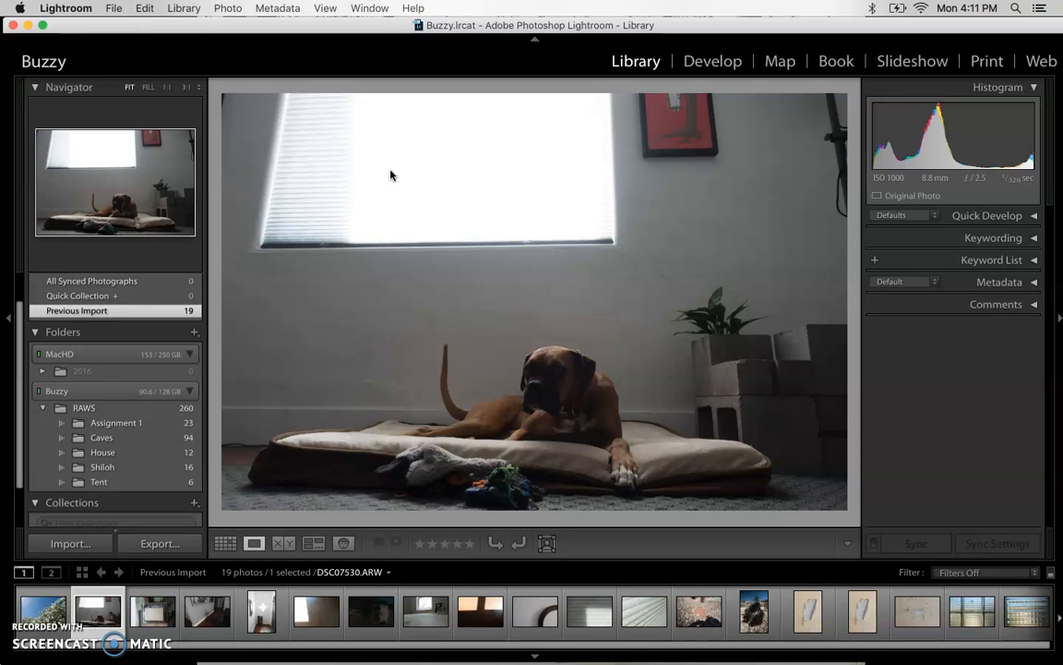
{"action": "key", "text": "g"}
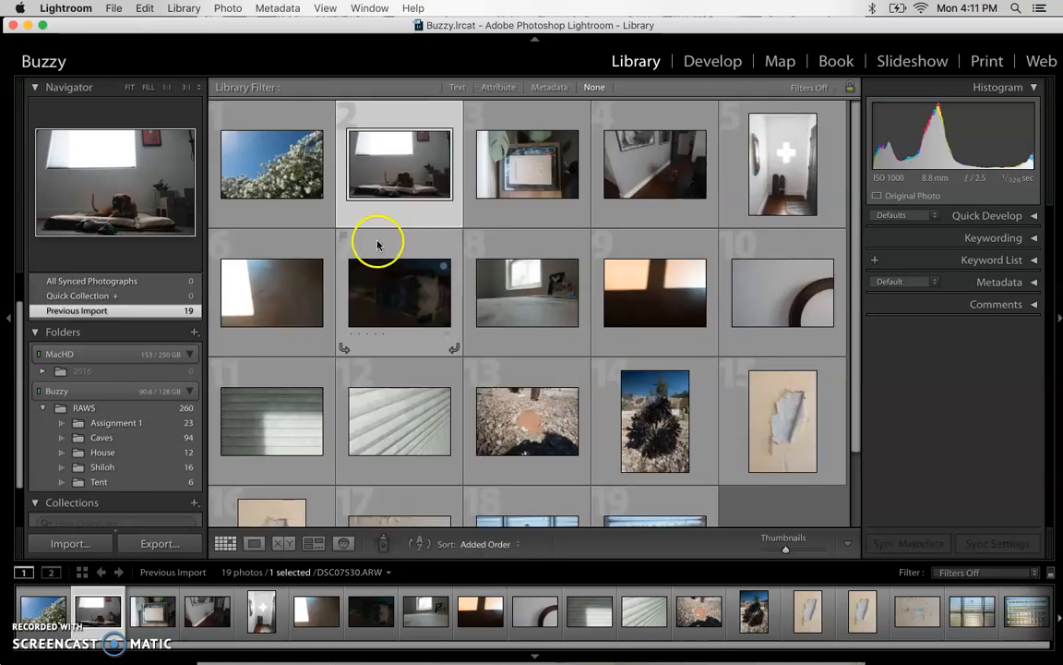
Re-check the dog photo enlarged, then try out selections of photos 2, 7 and 4.
{"action": "left_click", "coordinate": [254, 543]}
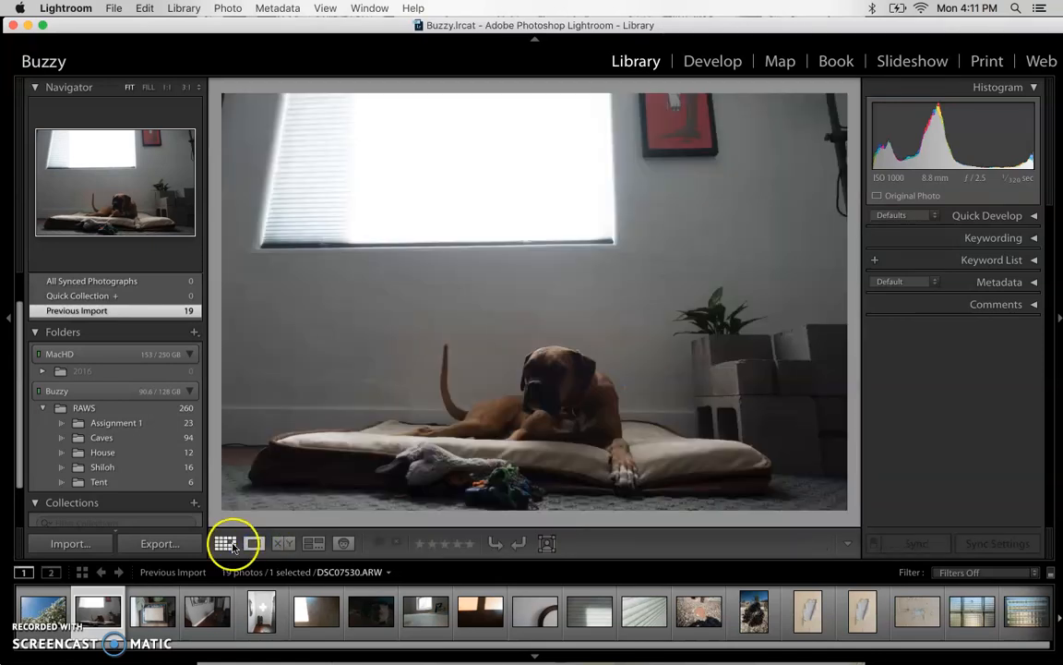
{"action": "left_click", "coordinate": [224, 544]}
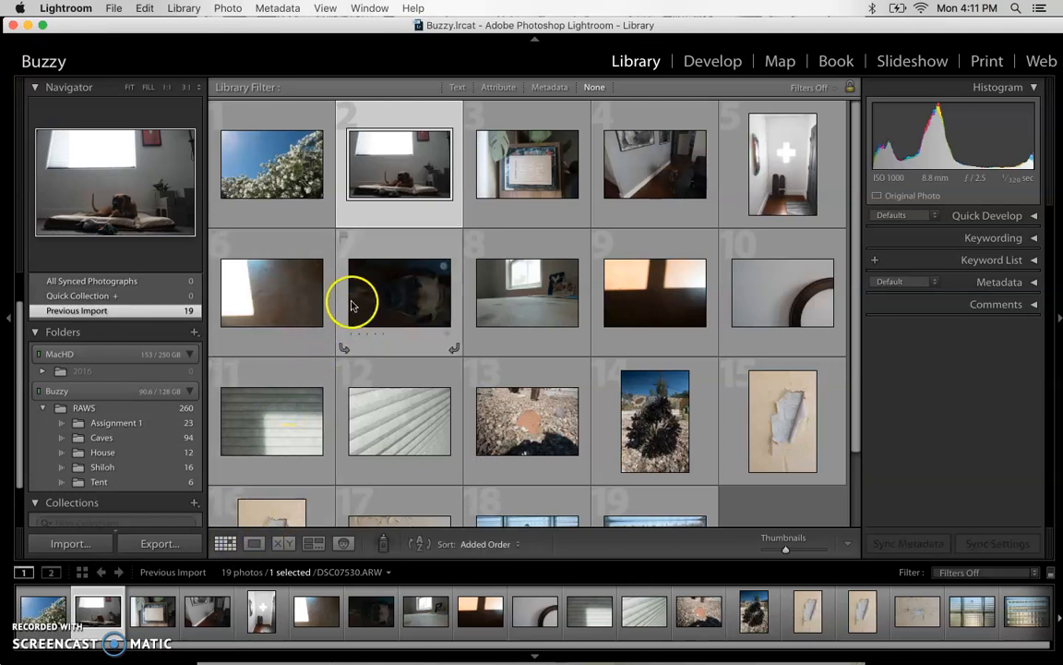
{"action": "left_click", "coordinate": [398, 275], "text": "super"}
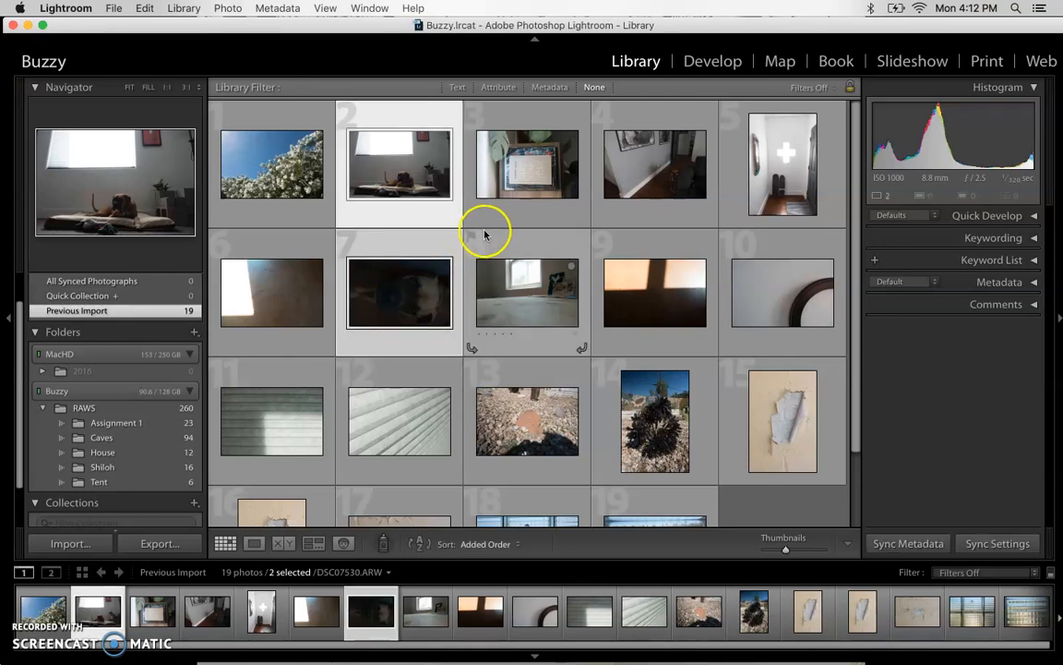
{"action": "left_click", "coordinate": [642, 191], "text": "super"}
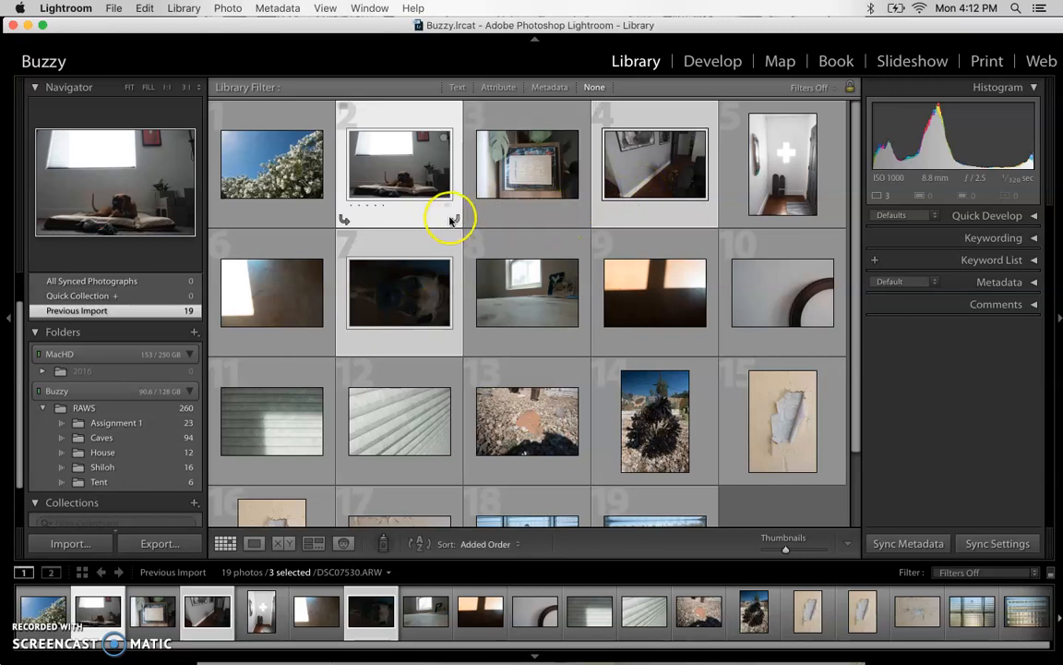
{"action": "left_click", "coordinate": [390, 222]}
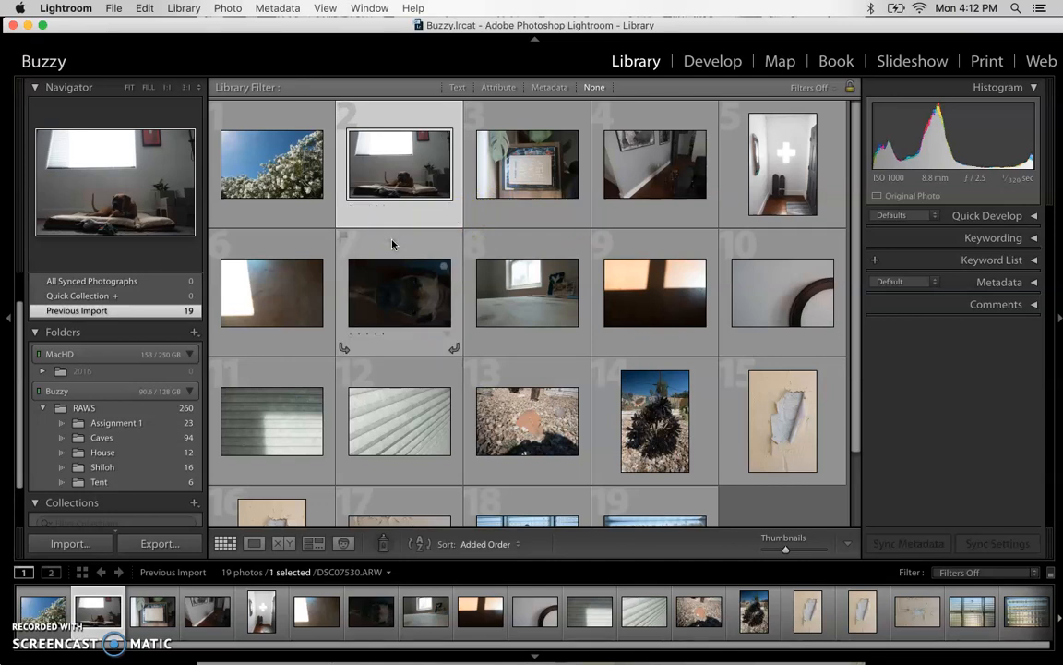
{"action": "left_click", "coordinate": [392, 244], "text": "super"}
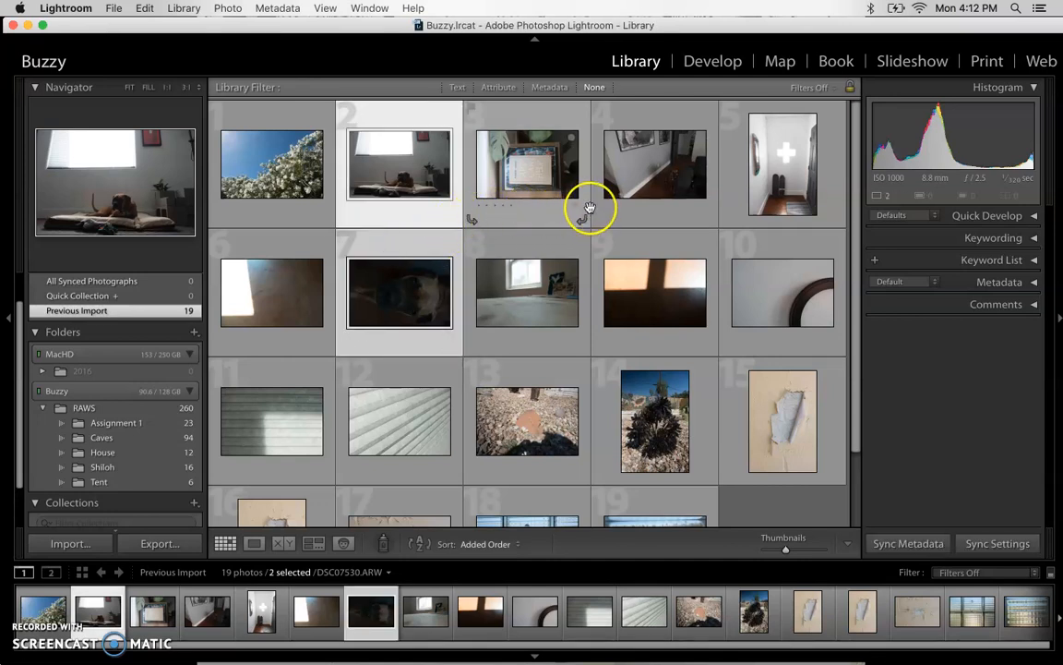
{"action": "left_click", "coordinate": [617, 189], "text": "super"}
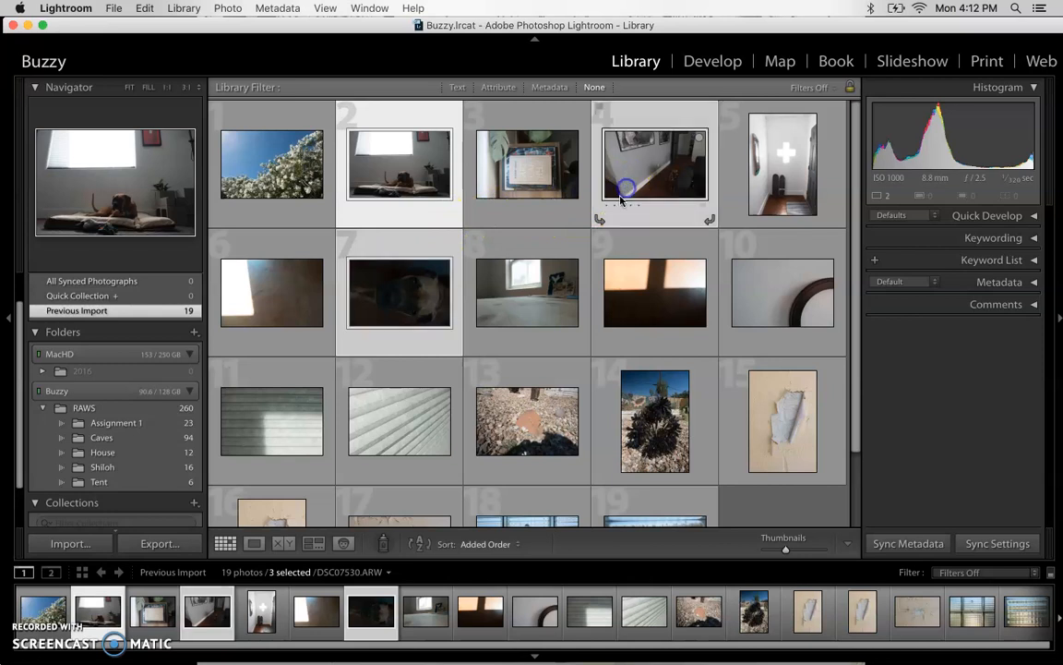
{"action": "left_click", "coordinate": [434, 218]}
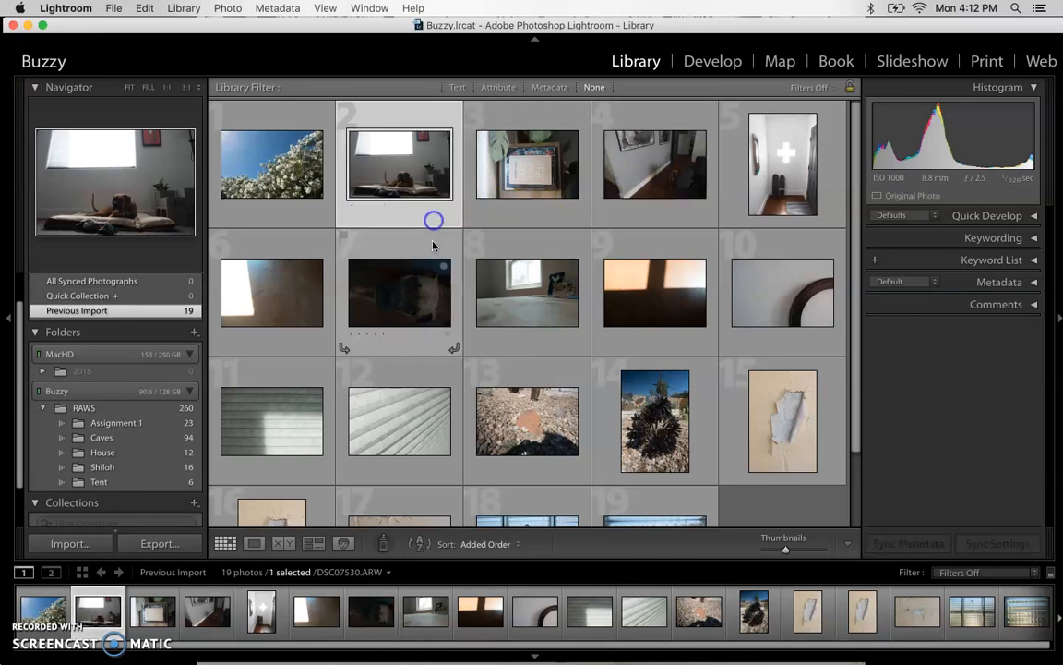
Select dog photos 7 and 2 and move them on disk into the Shiloh folder.
{"action": "left_click", "coordinate": [433, 248], "text": "super"}
{"action": "left_click", "coordinate": [626, 185], "text": "super"}
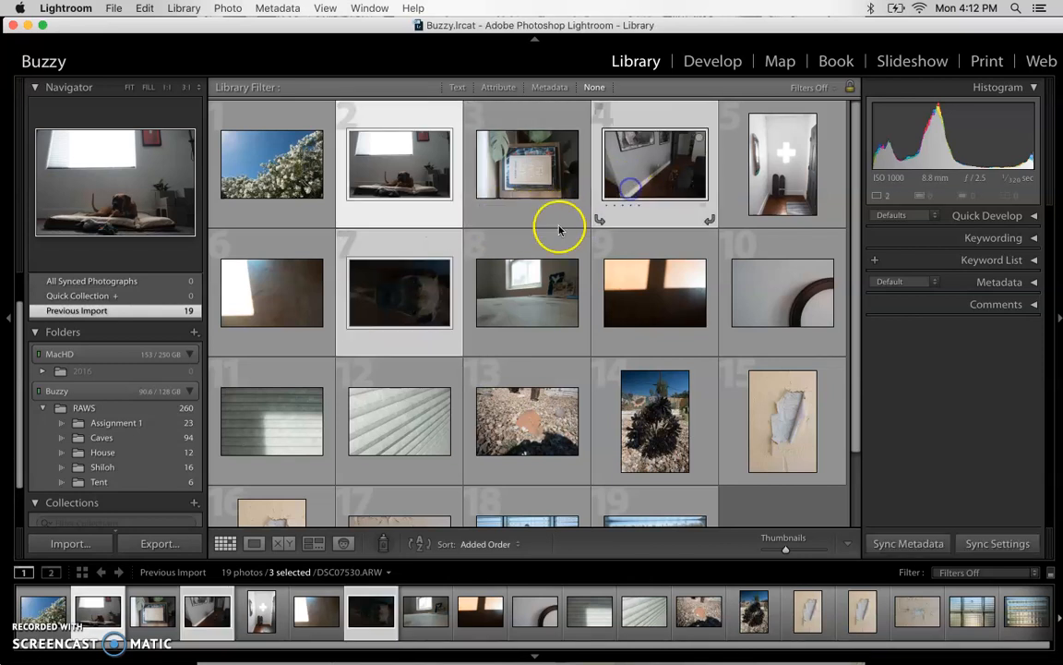
{"action": "left_click", "coordinate": [427, 224], "text": "super"}
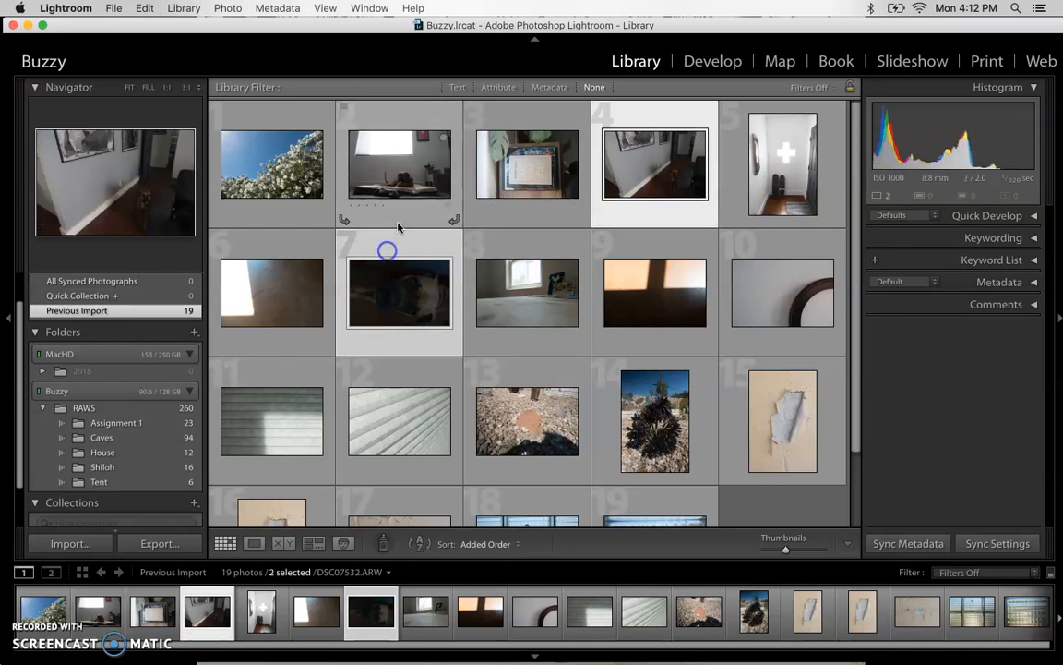
{"action": "left_click", "coordinate": [399, 223], "text": "super"}
{"action": "left_click", "coordinate": [397, 242], "text": "super"}
{"action": "left_click", "coordinate": [391, 244], "text": "super"}
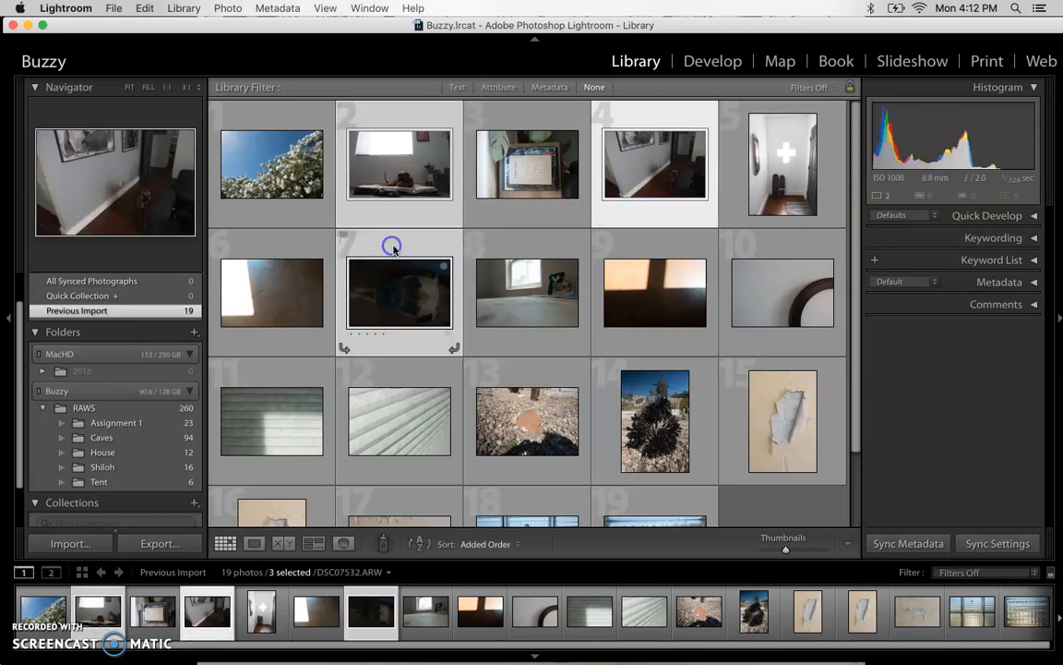
{"action": "left_click", "coordinate": [384, 247]}
{"action": "left_click", "coordinate": [400, 221], "text": "super"}
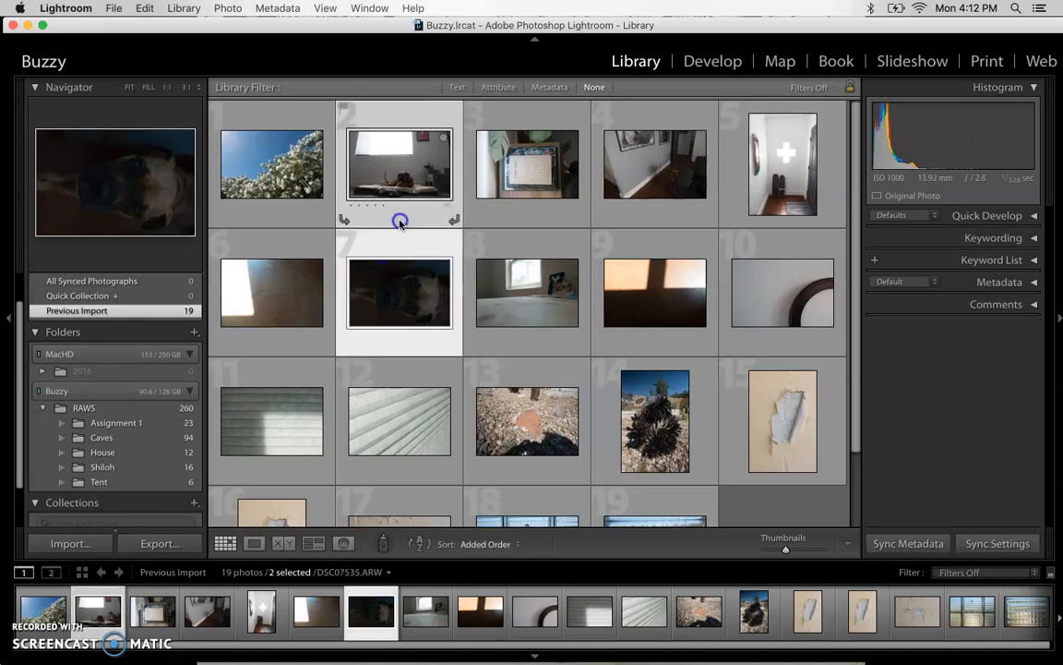
{"action": "left_click_drag", "start_coordinate": [422, 190], "coordinate": [128, 471]}
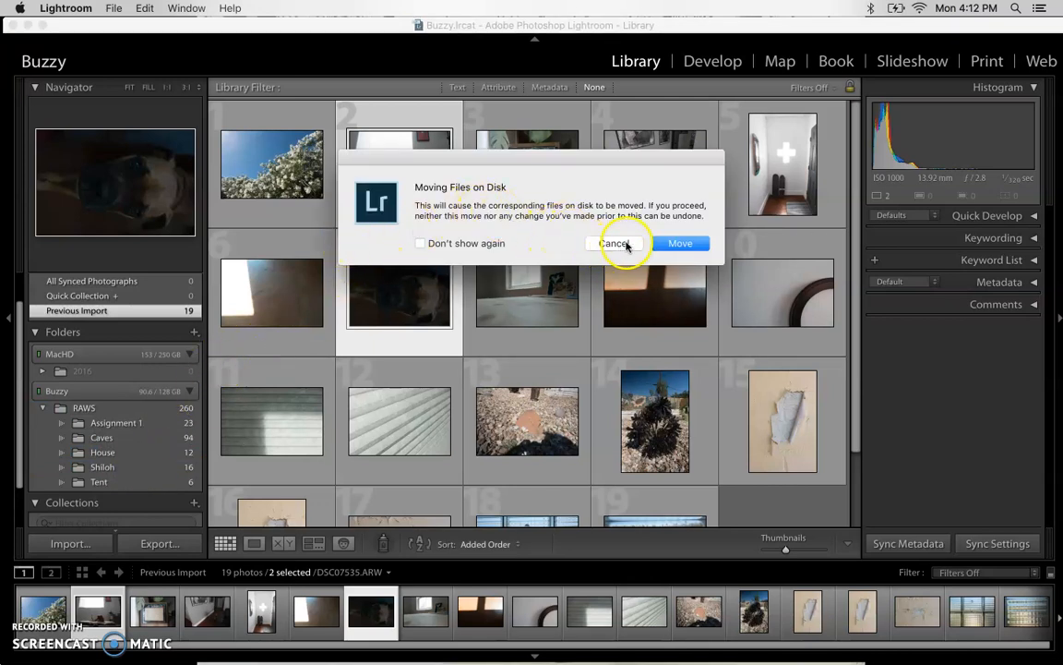
{"action": "left_click", "coordinate": [679, 243]}
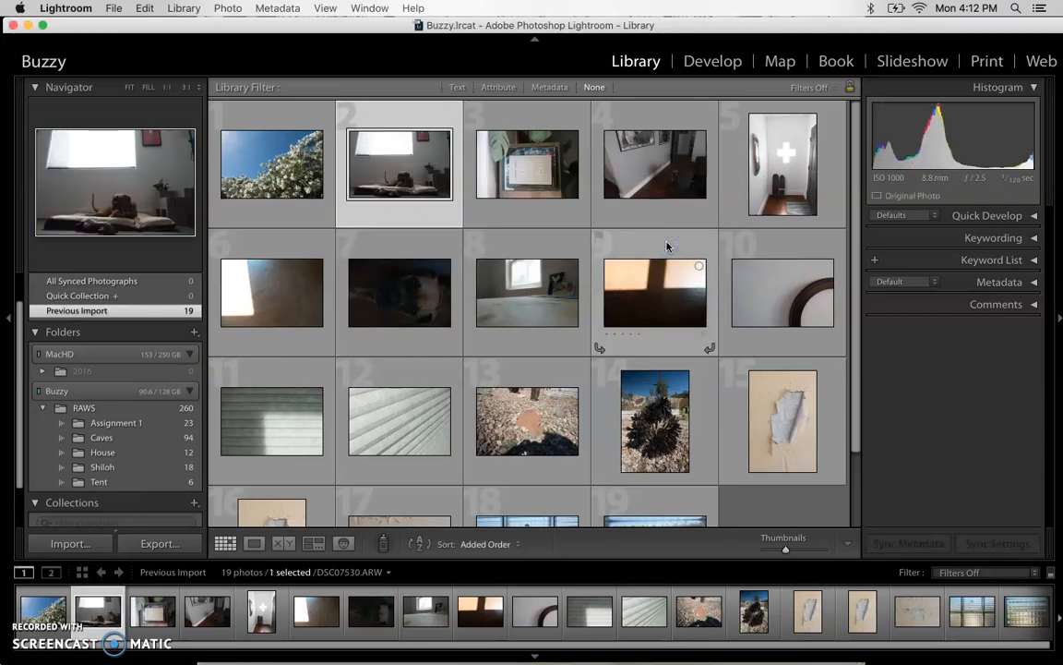
Check the ARW files in the Buzzy drive's RAWS folder in Finder, then restore Lightroom's window.
{"action": "left_click_drag", "start_coordinate": [391, 28], "coordinate": [397, 526]}
{"action": "double_click", "coordinate": [927, 457]}
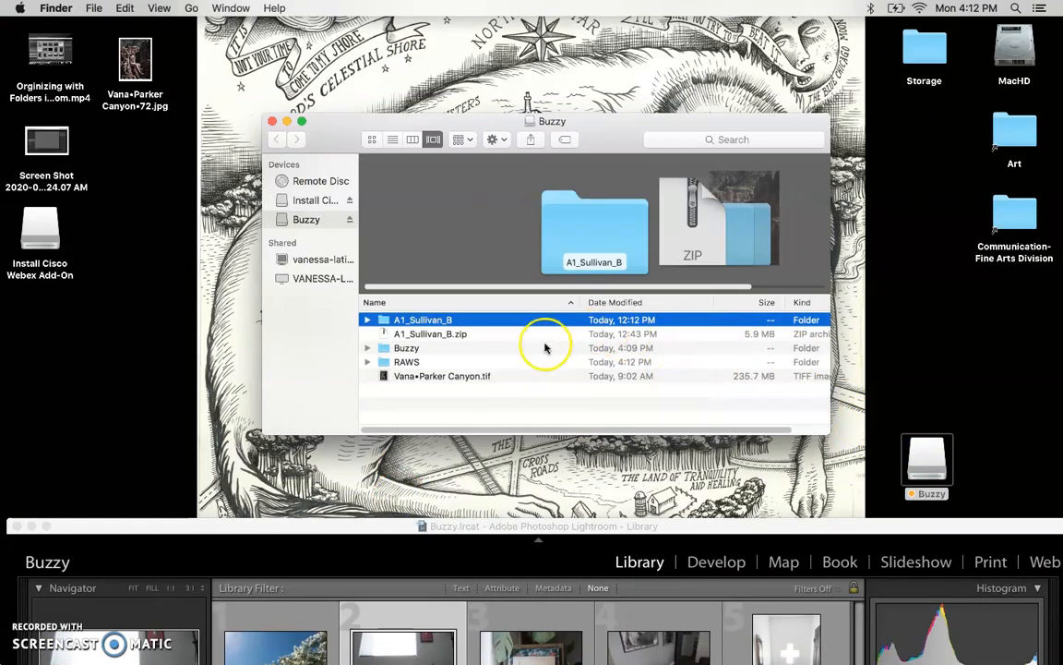
{"action": "double_click", "coordinate": [512, 361]}
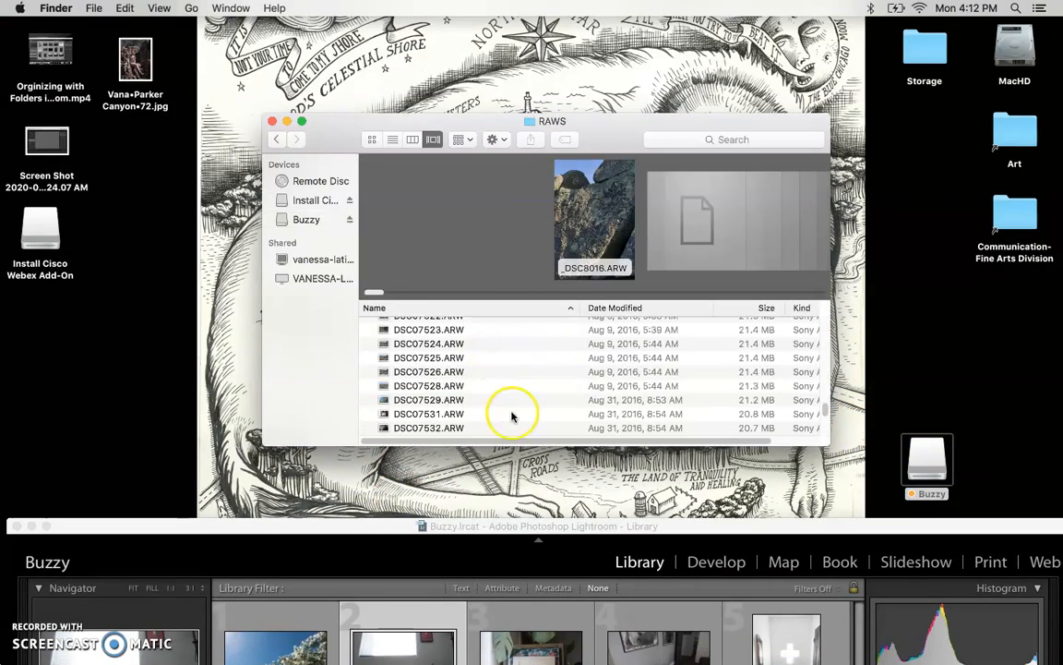
{"action": "left_click_drag", "start_coordinate": [374, 530], "coordinate": [362, 26]}
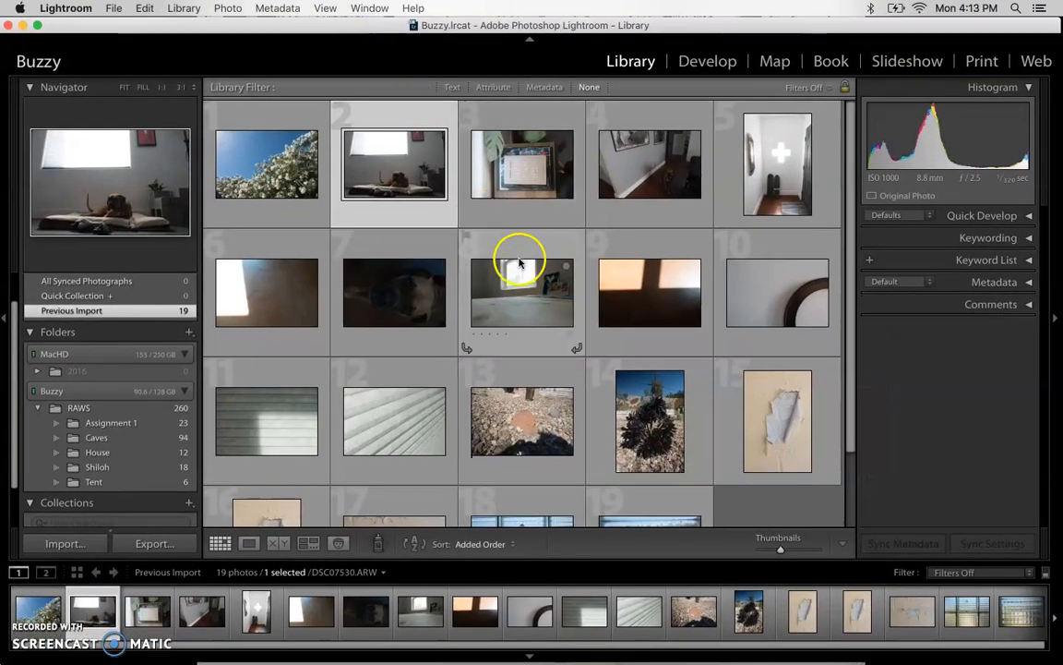
Select photos 1, 3, 5, 6, 8, 9, 10, 11 and 12 in the grid.
{"action": "left_click", "coordinate": [291, 187]}
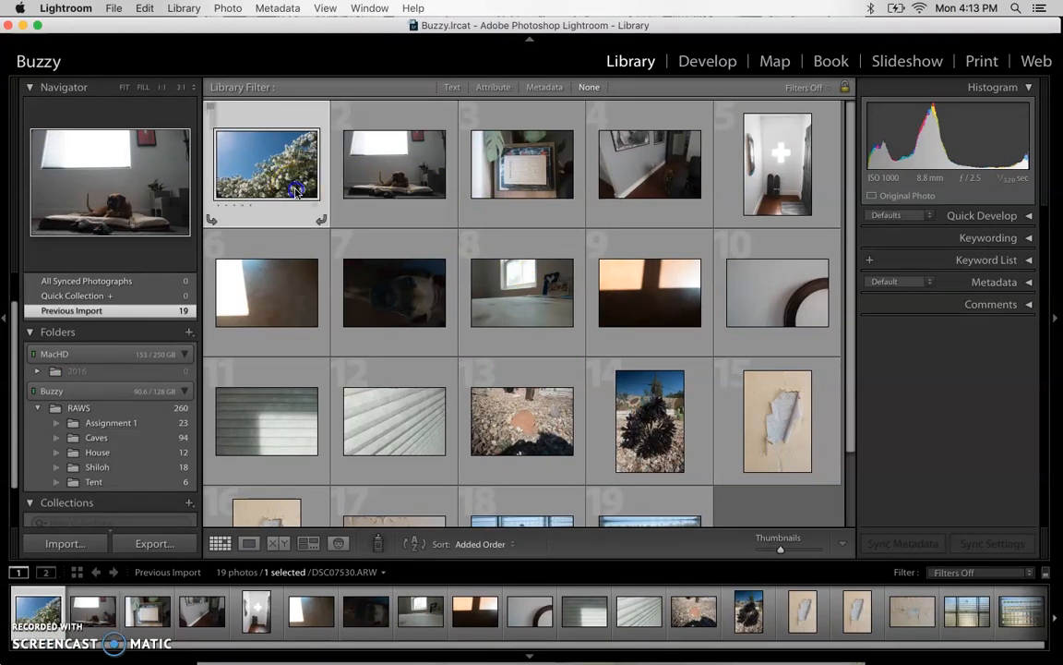
{"action": "left_click", "coordinate": [498, 189], "text": "super"}
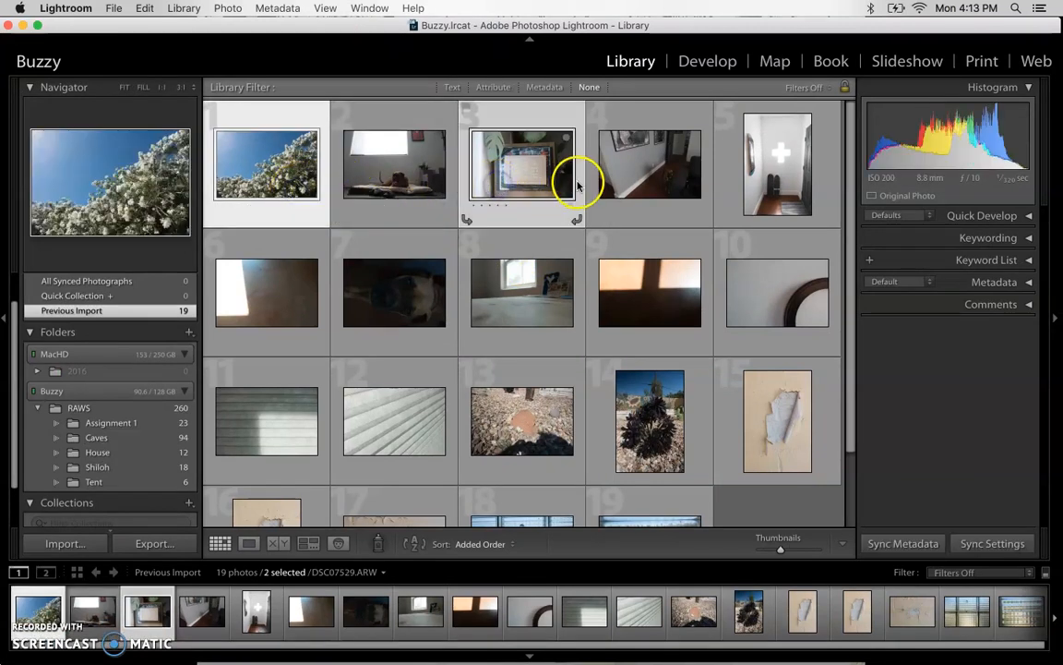
{"action": "left_click", "coordinate": [758, 201], "text": "super"}
{"action": "left_click", "coordinate": [657, 271], "text": "super"}
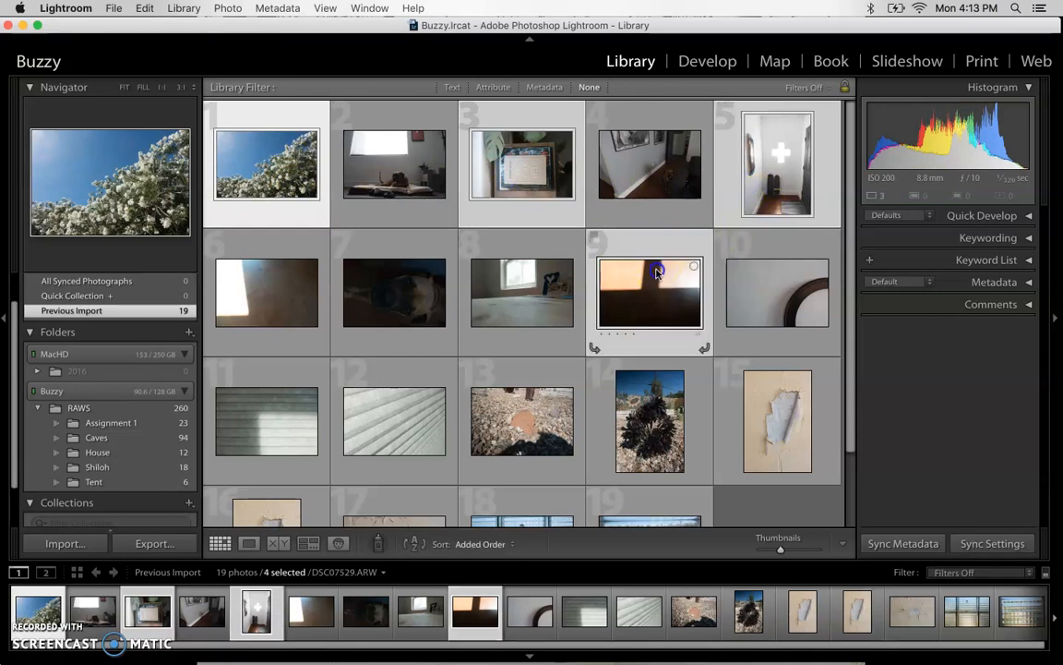
{"action": "left_click", "coordinate": [748, 277], "text": "super"}
{"action": "left_click", "coordinate": [545, 296], "text": "super"}
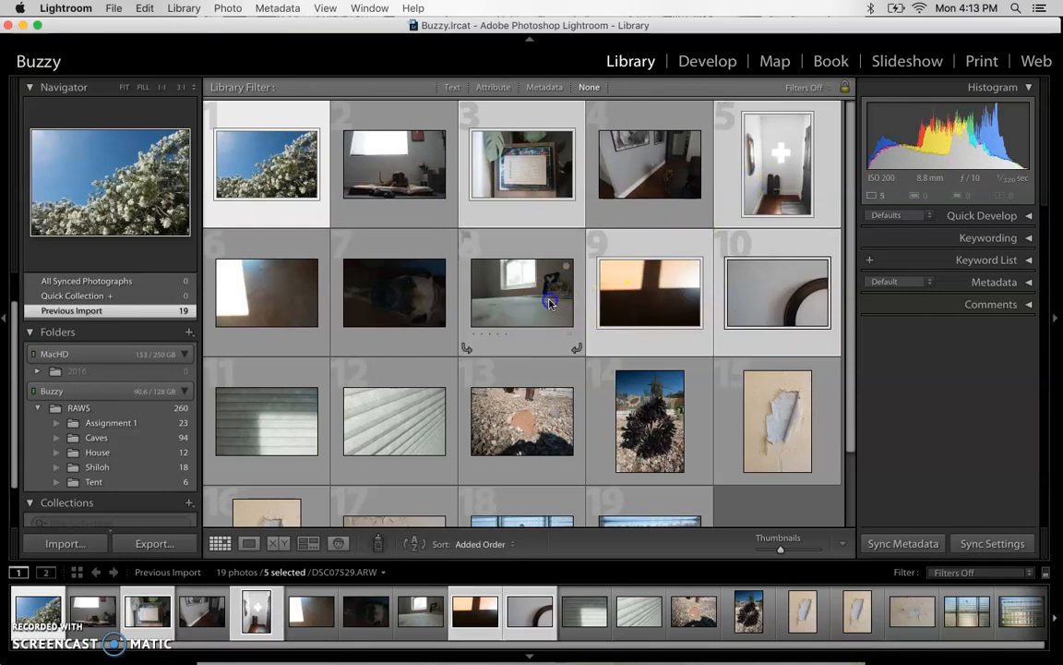
{"action": "left_click", "coordinate": [286, 276], "text": "super"}
{"action": "left_click", "coordinate": [275, 406], "text": "super"}
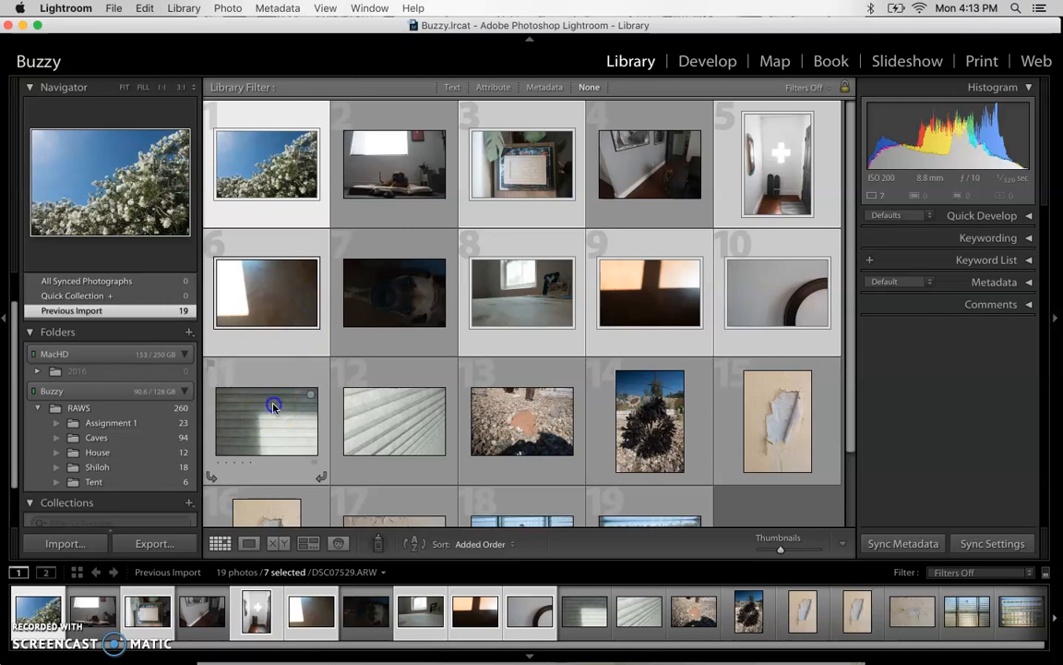
{"action": "left_click", "coordinate": [357, 421], "text": "super"}
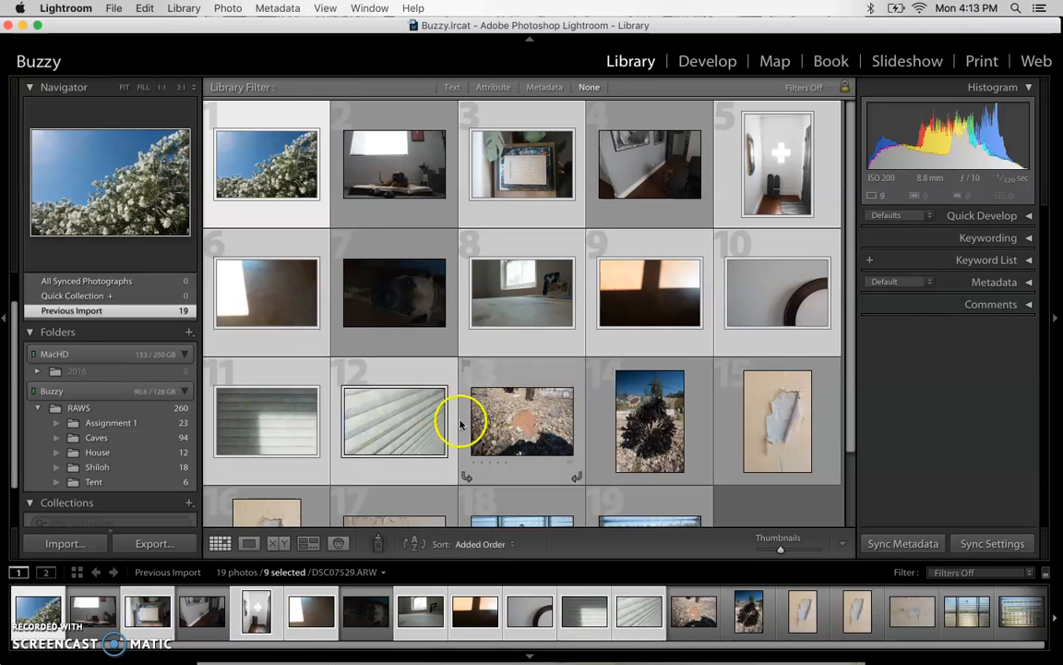
Move the nine selected photos on disk into the House folder.
{"action": "scroll", "coordinate": [429, 399], "scroll_direction": "down", "scroll_amount": 2}
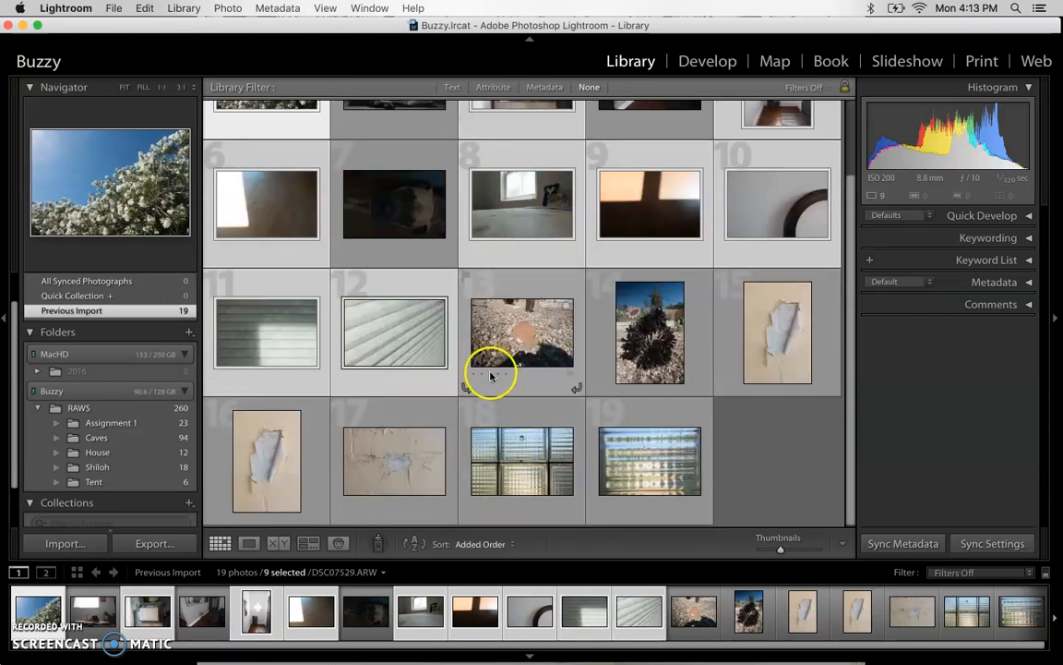
{"action": "scroll", "coordinate": [491, 375], "scroll_direction": "up", "scroll_amount": 1}
{"action": "scroll", "coordinate": [491, 374], "scroll_direction": "up", "scroll_amount": 1}
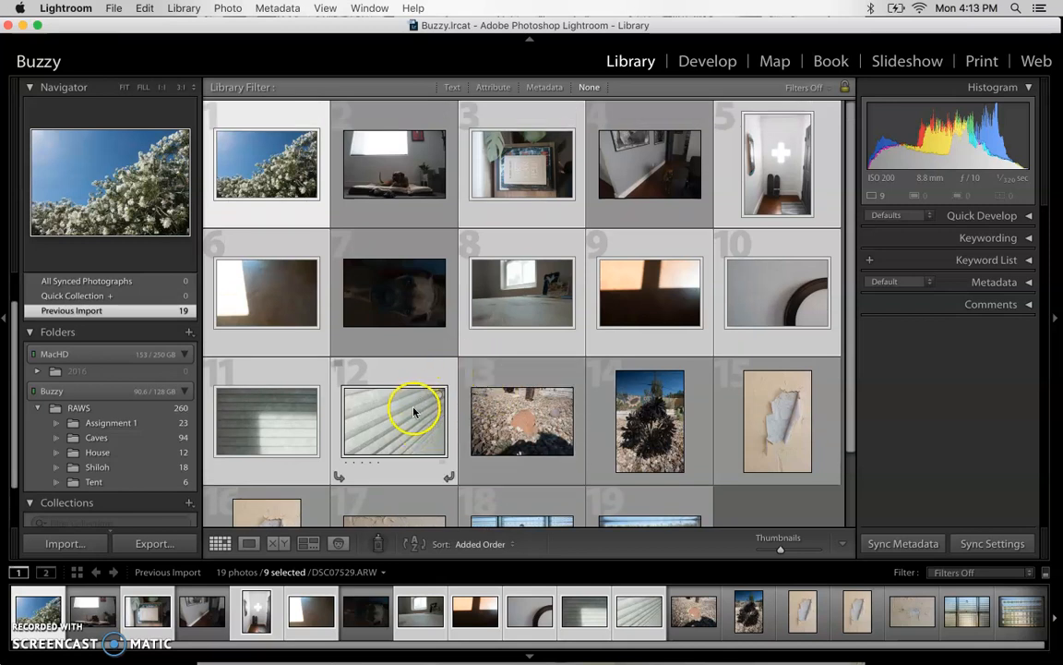
{"action": "left_click_drag", "start_coordinate": [389, 420], "coordinate": [105, 455]}
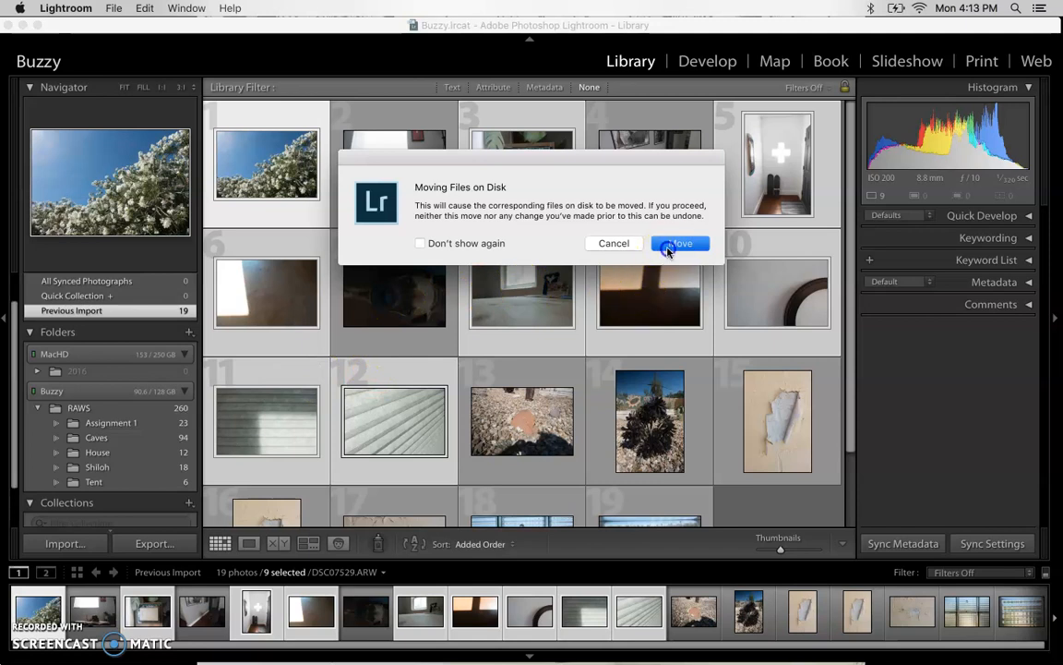
{"action": "left_click", "coordinate": [669, 246]}
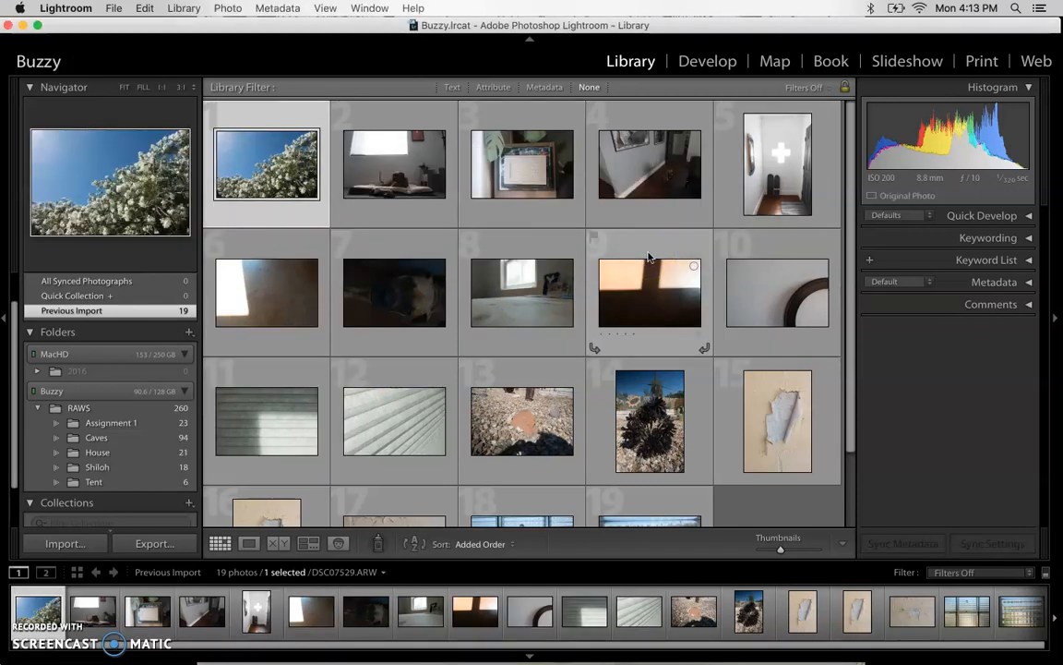
{"action": "scroll", "coordinate": [570, 277], "scroll_direction": "down", "scroll_amount": 1}
{"action": "scroll", "coordinate": [566, 275], "scroll_direction": "up", "scroll_amount": 1}
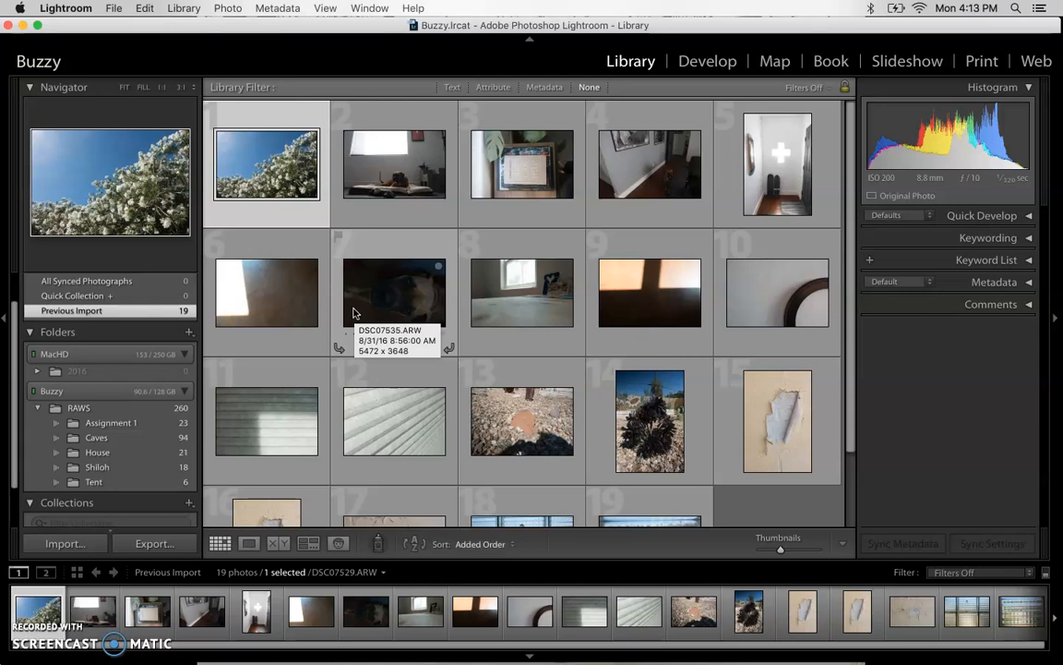
{"action": "mouse_move", "coordinate": [159, 429]}
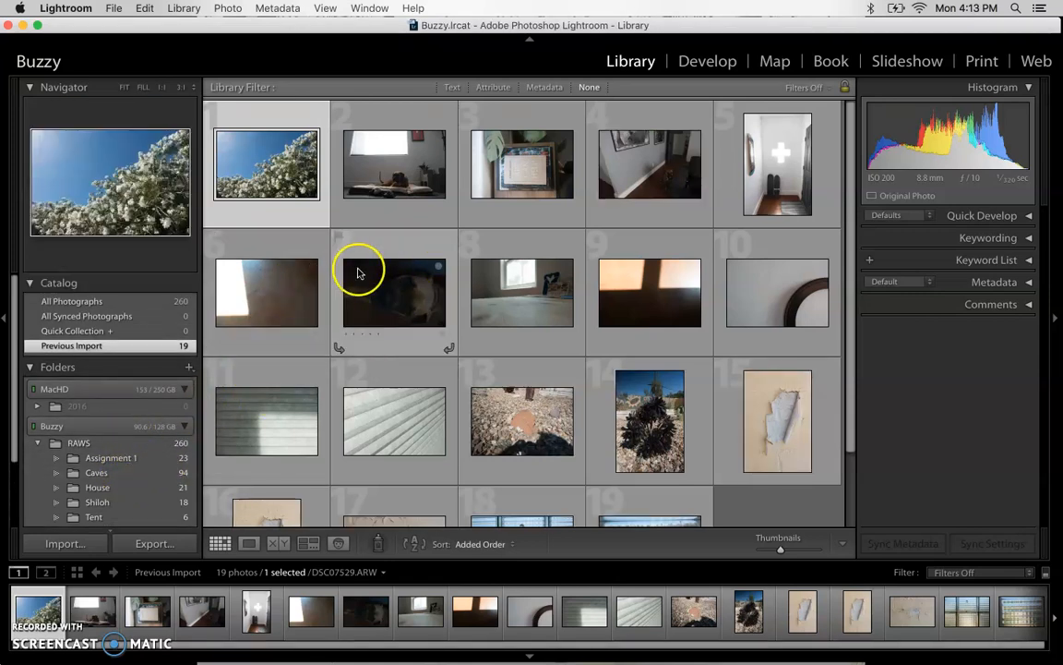
{"action": "left_click", "coordinate": [391, 180]}
{"action": "double_click", "coordinate": [393, 181]}
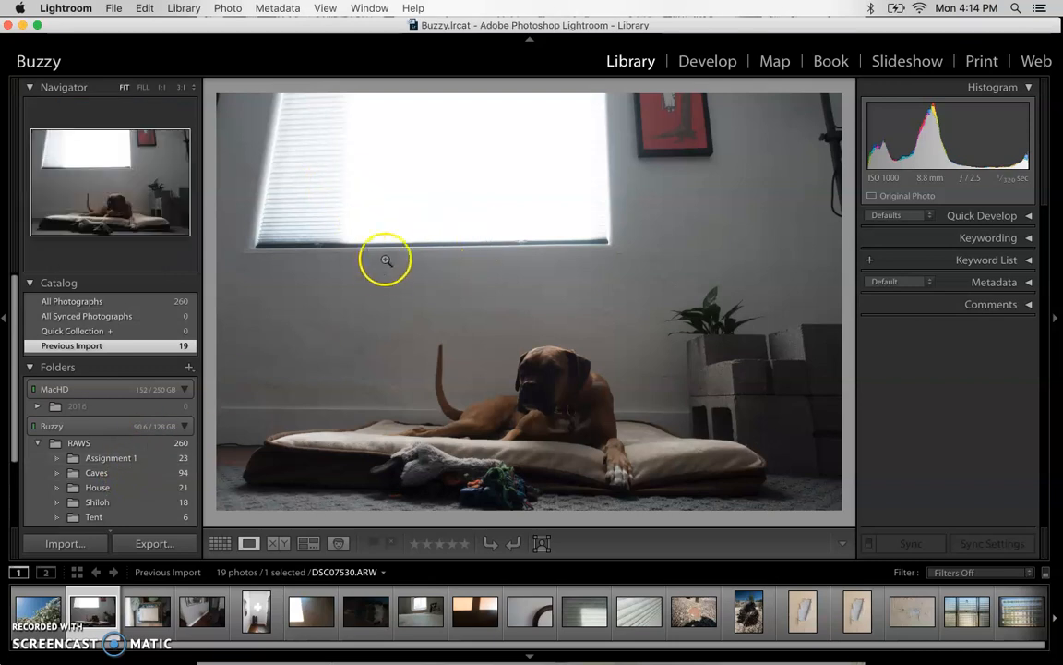
{"action": "scroll", "coordinate": [171, 408], "scroll_direction": "down", "scroll_amount": 4}
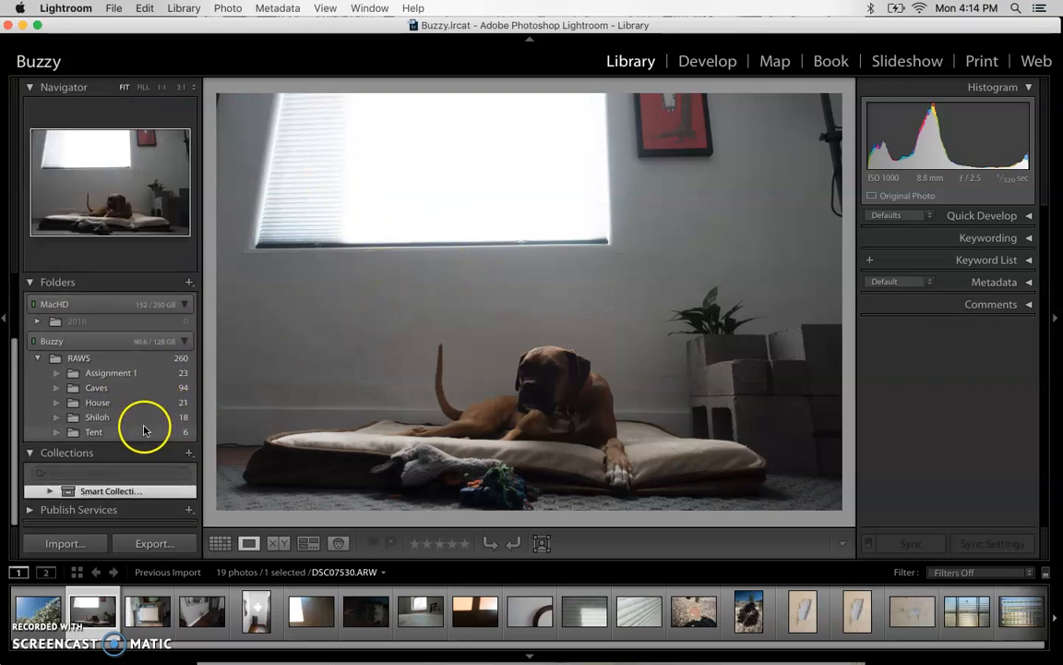
{"action": "scroll", "coordinate": [123, 406], "scroll_direction": "up", "scroll_amount": 2}
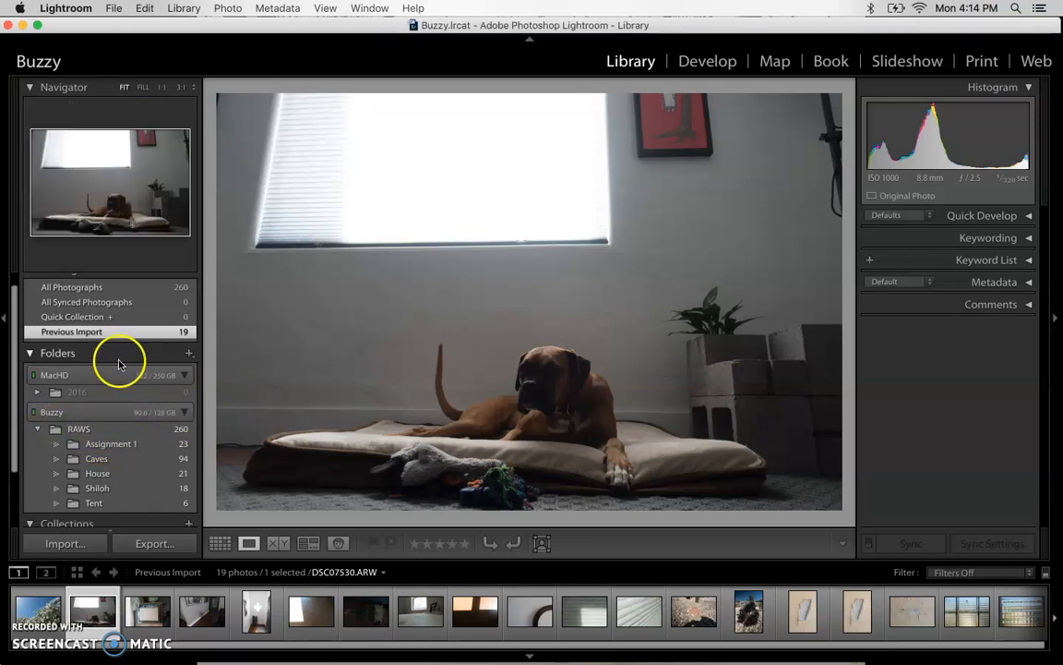
{"action": "key", "text": "g"}
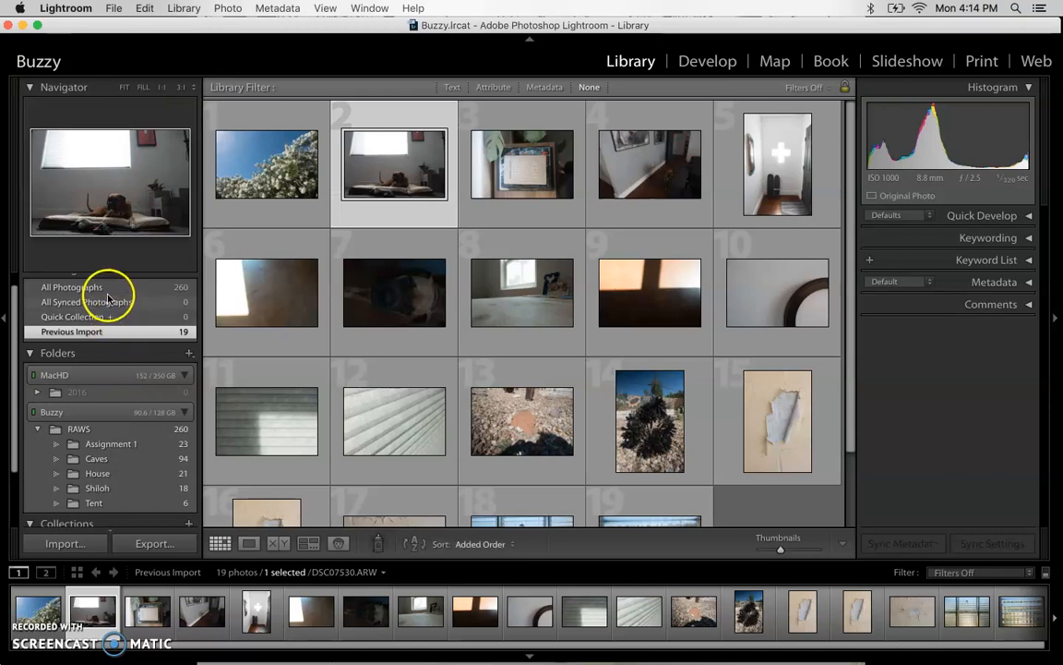
Show all 260 photos in the catalog and scroll through them.
{"action": "left_click", "coordinate": [106, 287]}
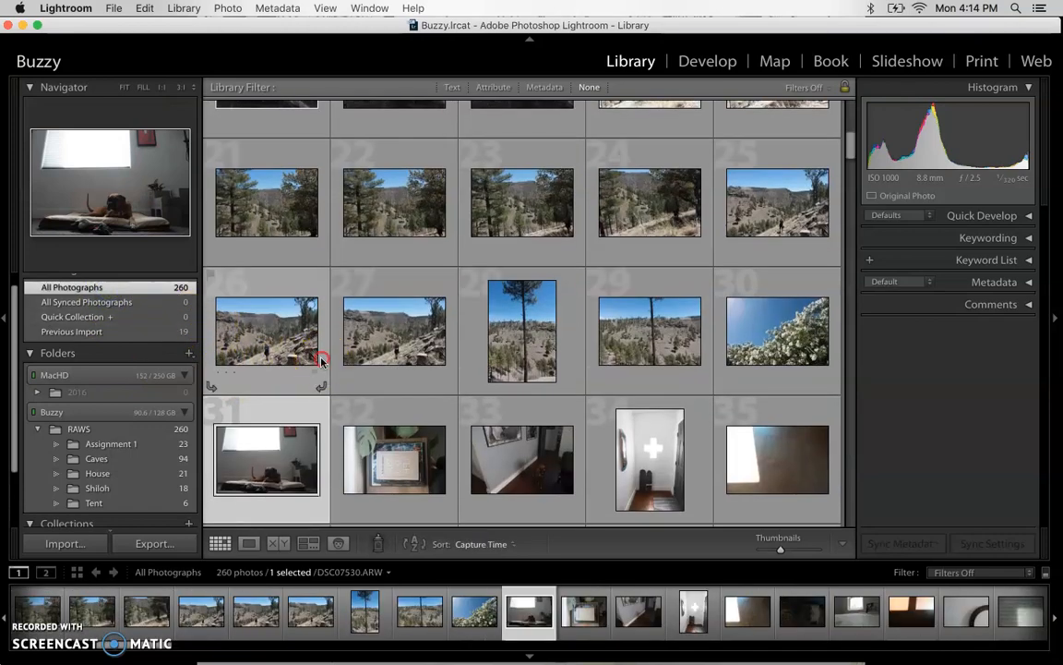
{"action": "scroll", "coordinate": [320, 358], "scroll_direction": "down", "scroll_amount": 5}
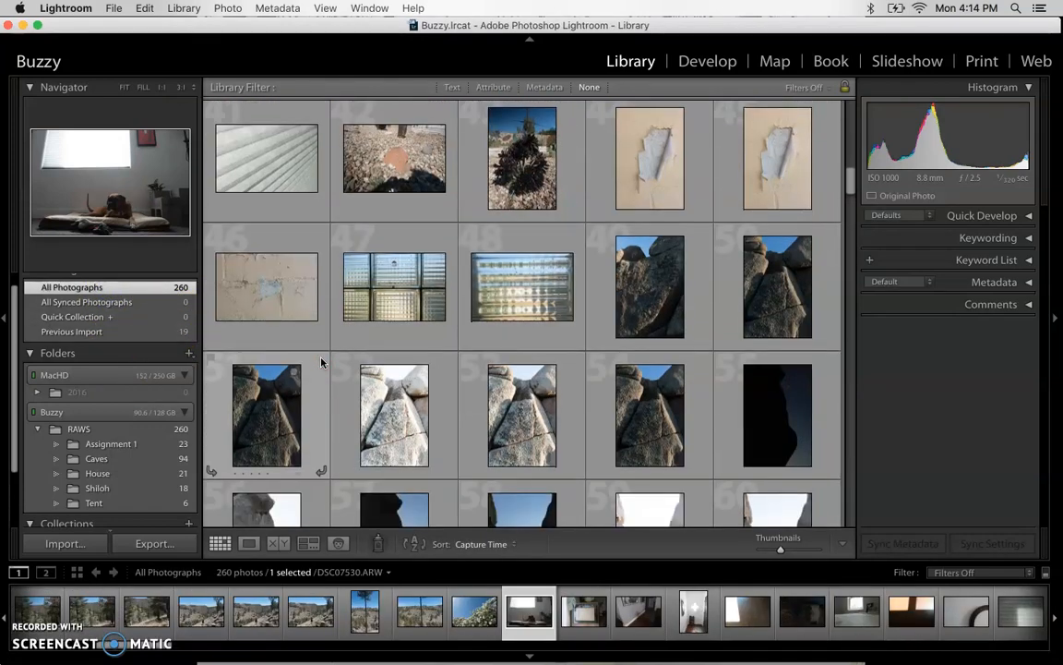
{"action": "scroll", "coordinate": [320, 362], "scroll_direction": "up", "scroll_amount": 3}
{"action": "scroll", "coordinate": [320, 362], "scroll_direction": "up", "scroll_amount": 1}
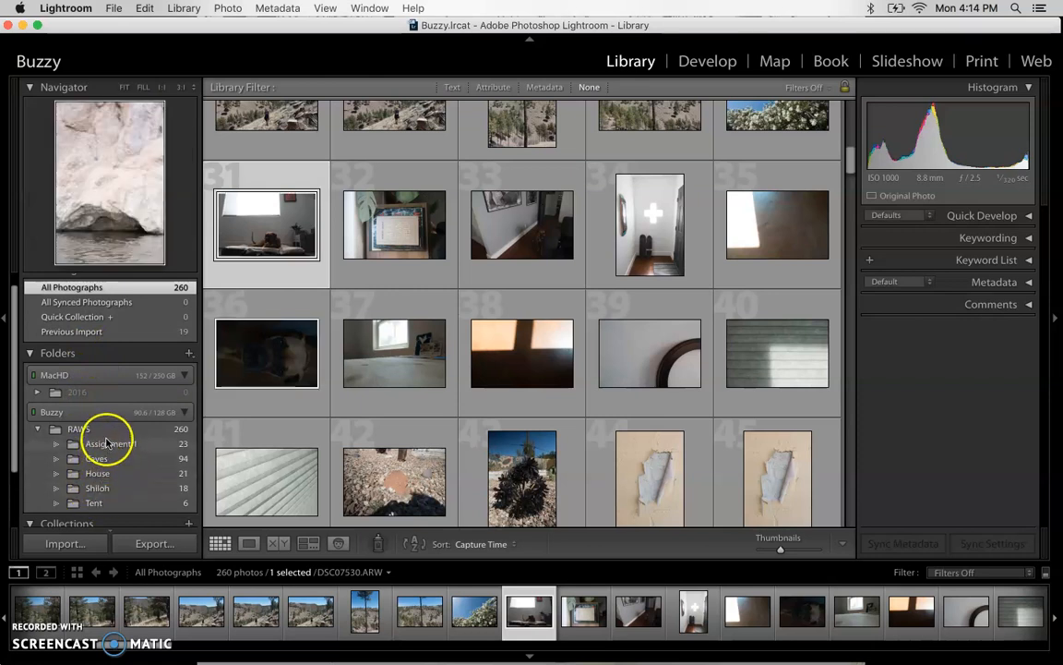
Look over the Shiloh folder's photos, then switch to the Caves folder.
{"action": "left_click", "coordinate": [114, 488]}
{"action": "scroll", "coordinate": [388, 388], "scroll_direction": "down", "scroll_amount": 3}
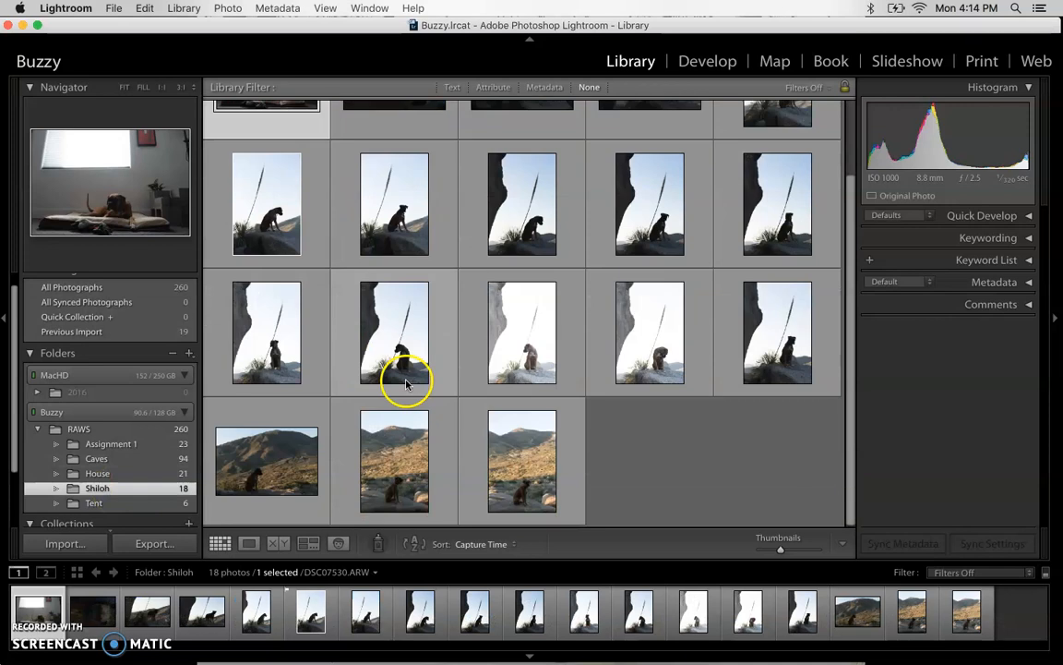
{"action": "scroll", "coordinate": [403, 379], "scroll_direction": "up", "scroll_amount": 3}
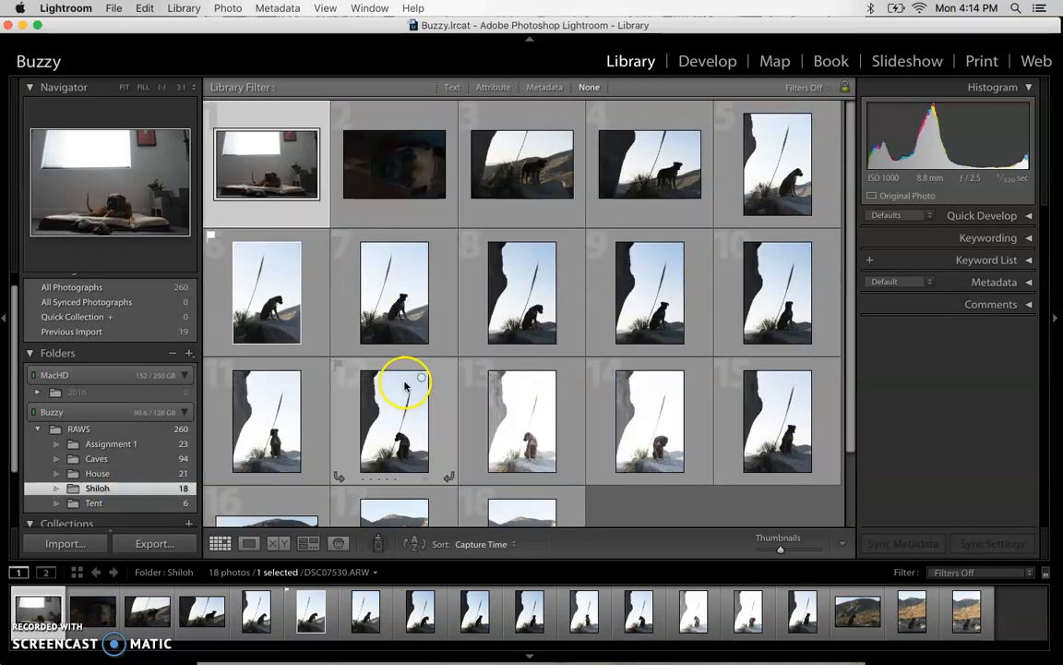
{"action": "left_click", "coordinate": [129, 461]}
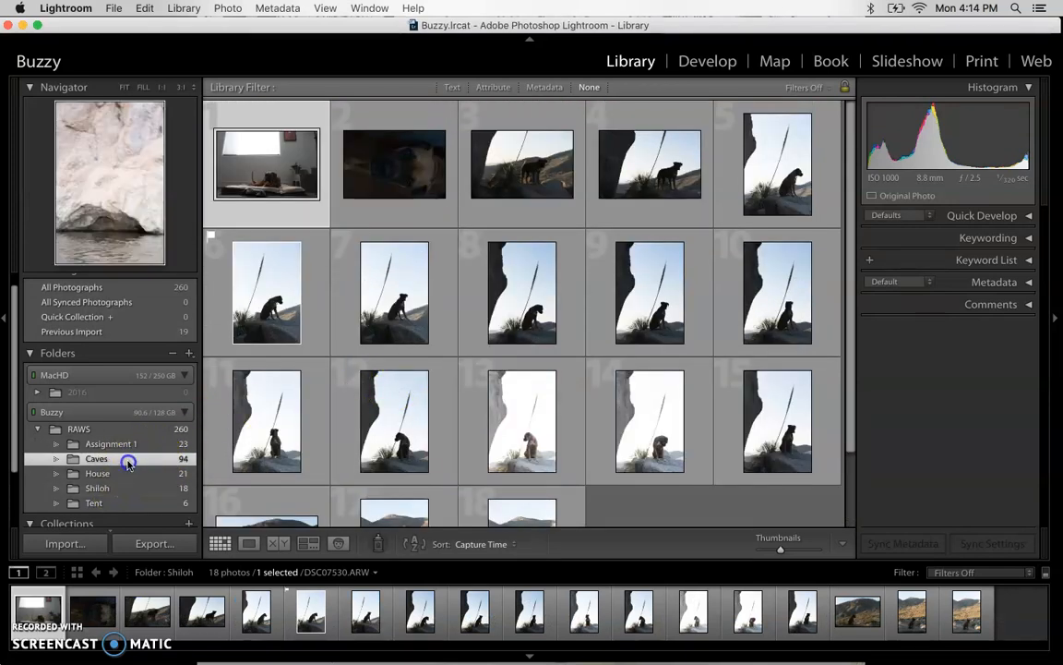